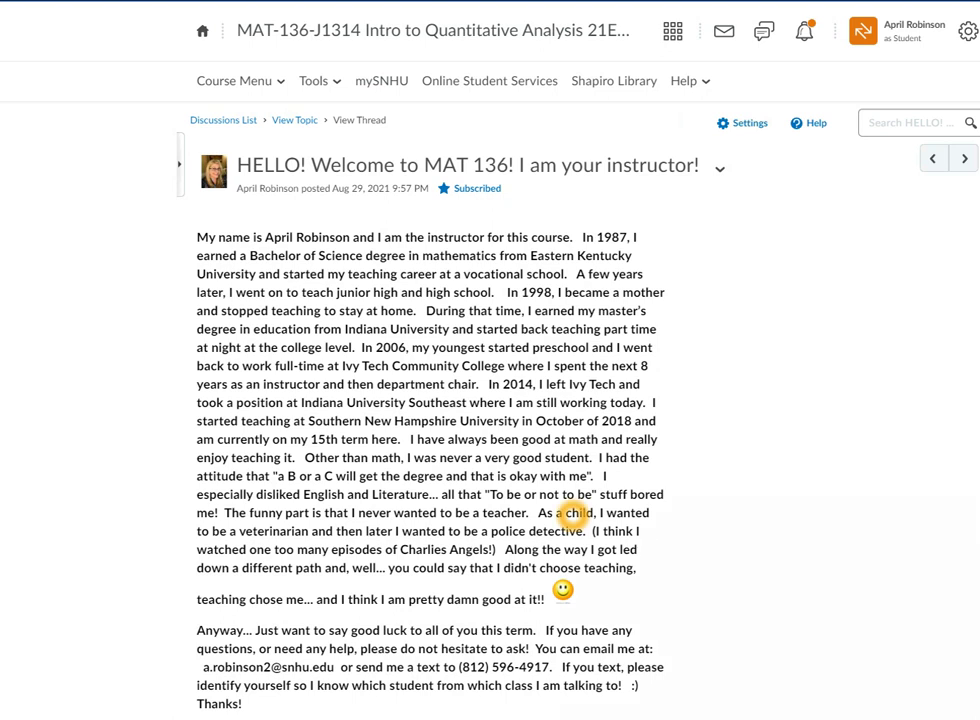
# Start a reply to the instructor's welcome thread.
pyautogui.scroll(-5, 572, 513)
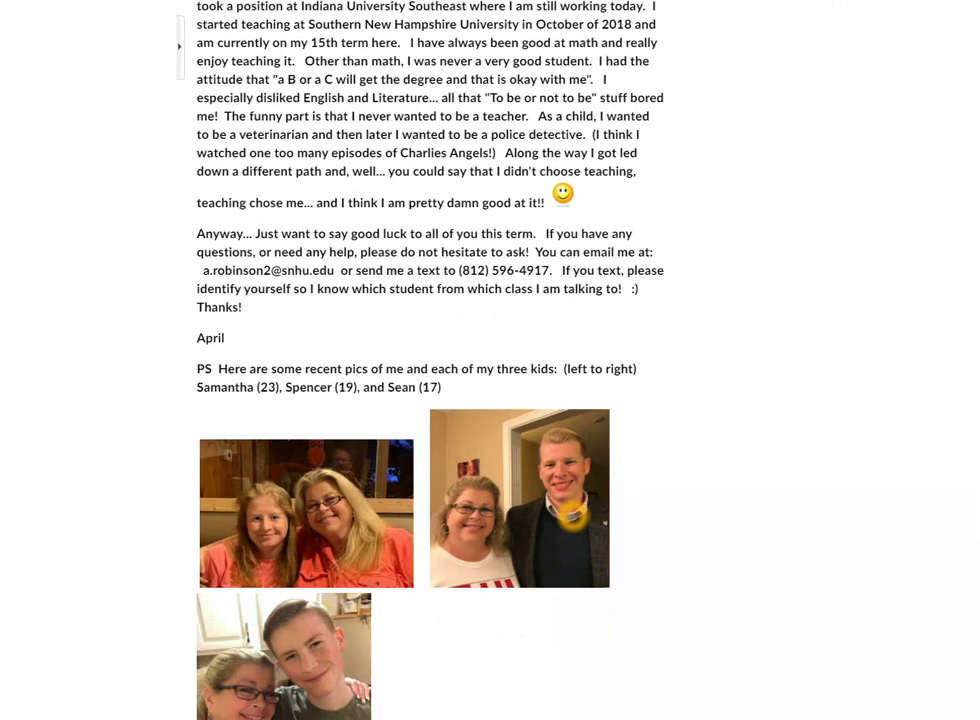
pyautogui.scroll(-6, 572, 515)
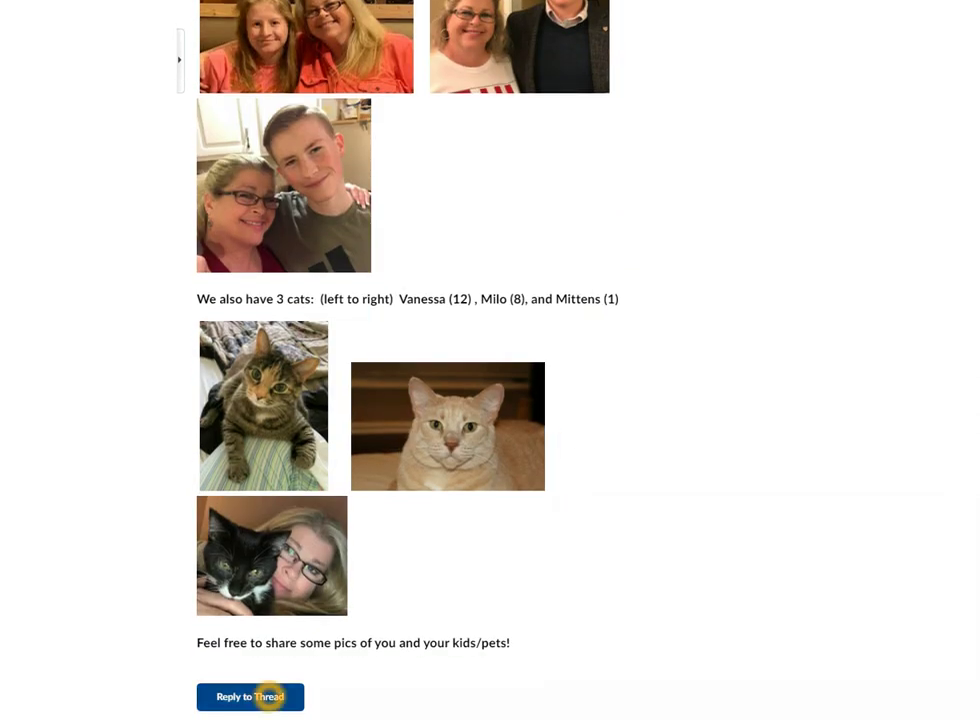
pyautogui.click(269, 696)
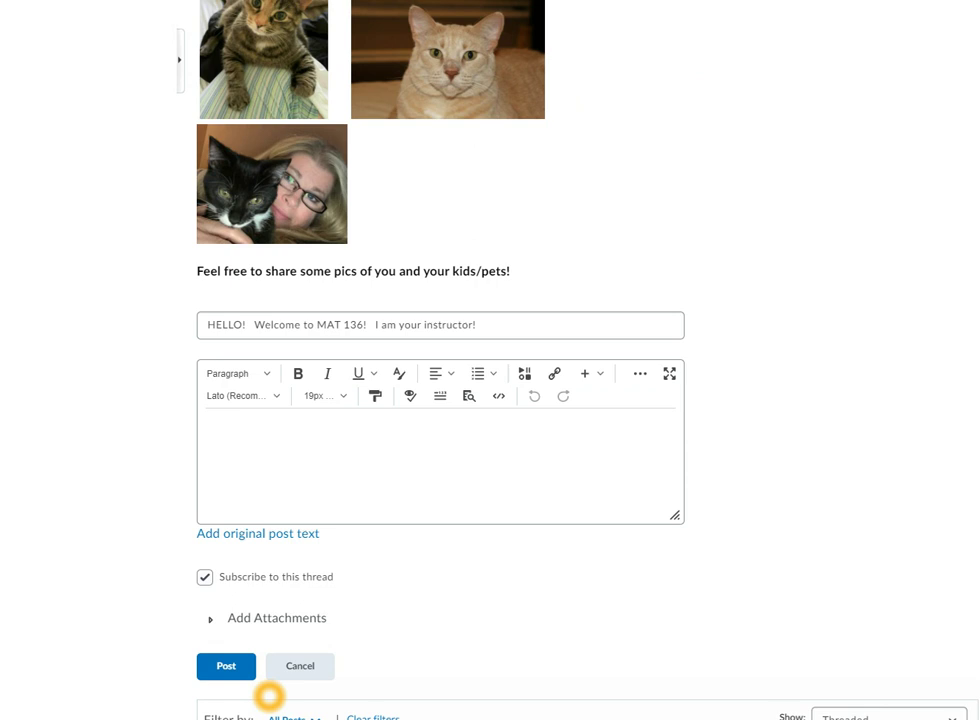
# Enlarge the reply's message box downward to make more room for writing.
pyautogui.scroll(1, 410, 621)
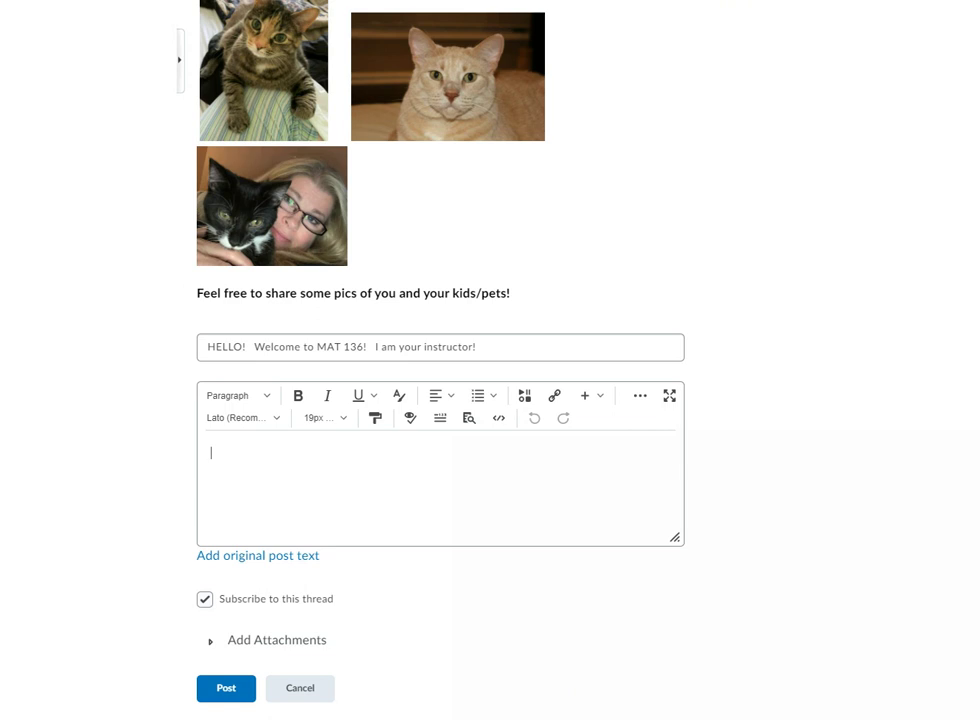
pyautogui.click(561, 481)
pyautogui.moveTo(676, 539); pyautogui.dragTo(800, 719)
pyautogui.scroll(-3, 750, 545)
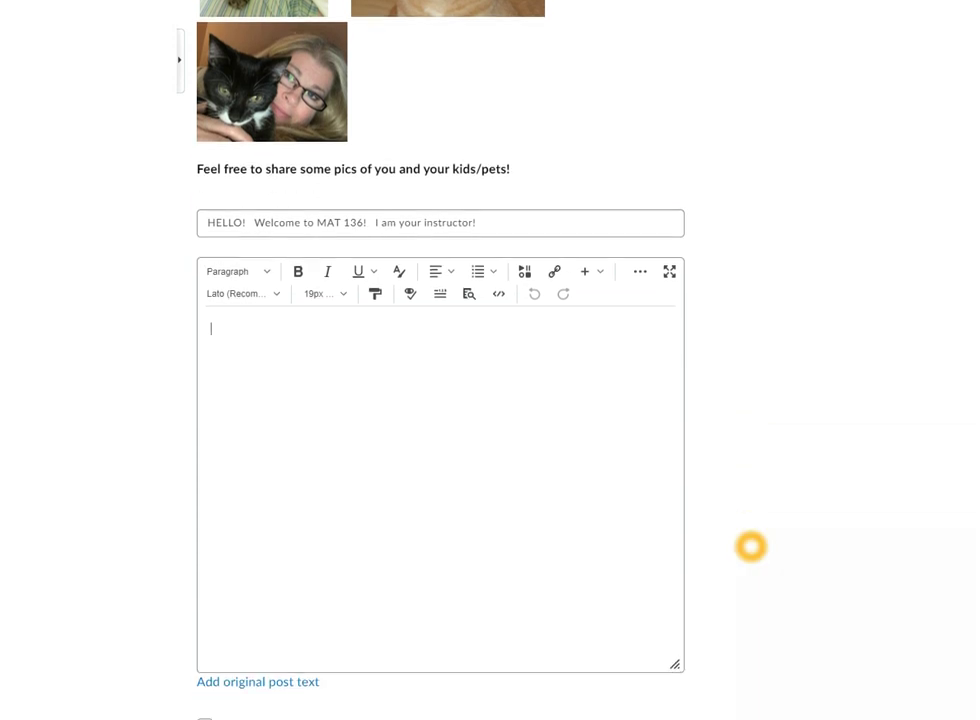
pyautogui.moveTo(675, 640); pyautogui.dragTo(676, 719)
pyautogui.scroll(-3, 440, 400)
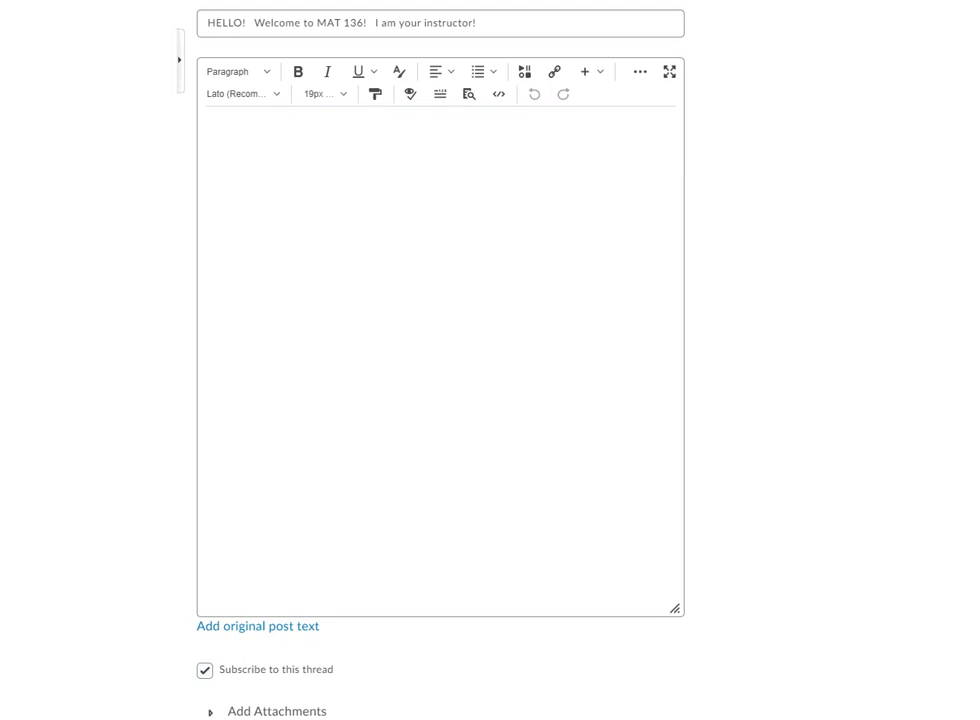
# Begin the reply with "Hi", the instructor's first name and a comma, followed by a new paragraph.
pyautogui.click(219, 130)
pyautogui.click(219, 130)
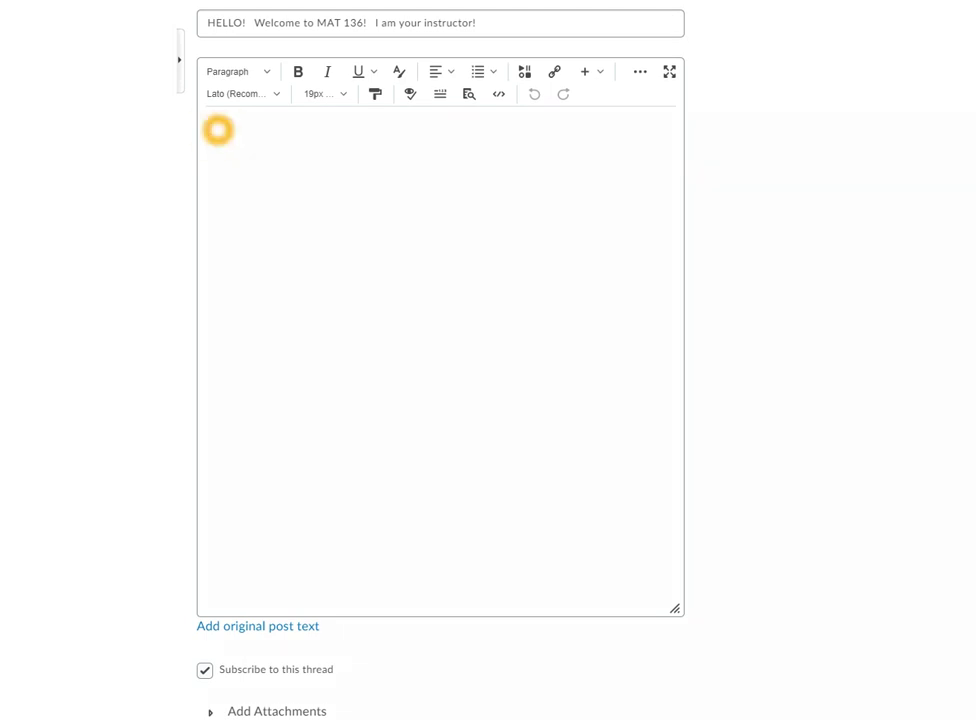
pyautogui.write('Hi!')
pyautogui.press('BackSpace')
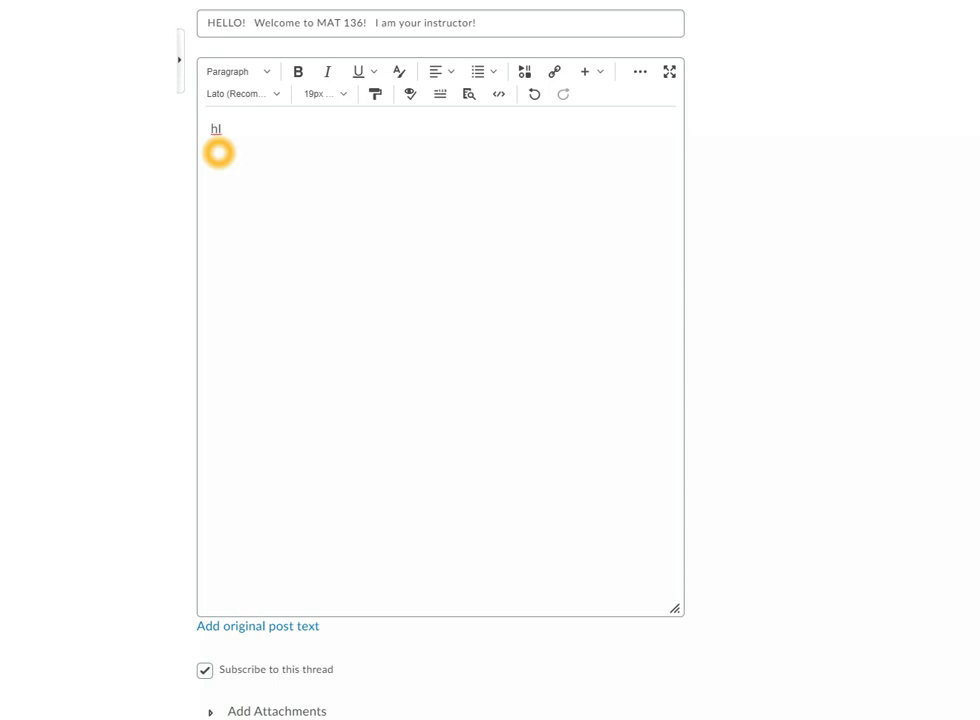
pyautogui.press('BackSpace')
pyautogui.press('BackSpace')
pyautogui.write('Hi')
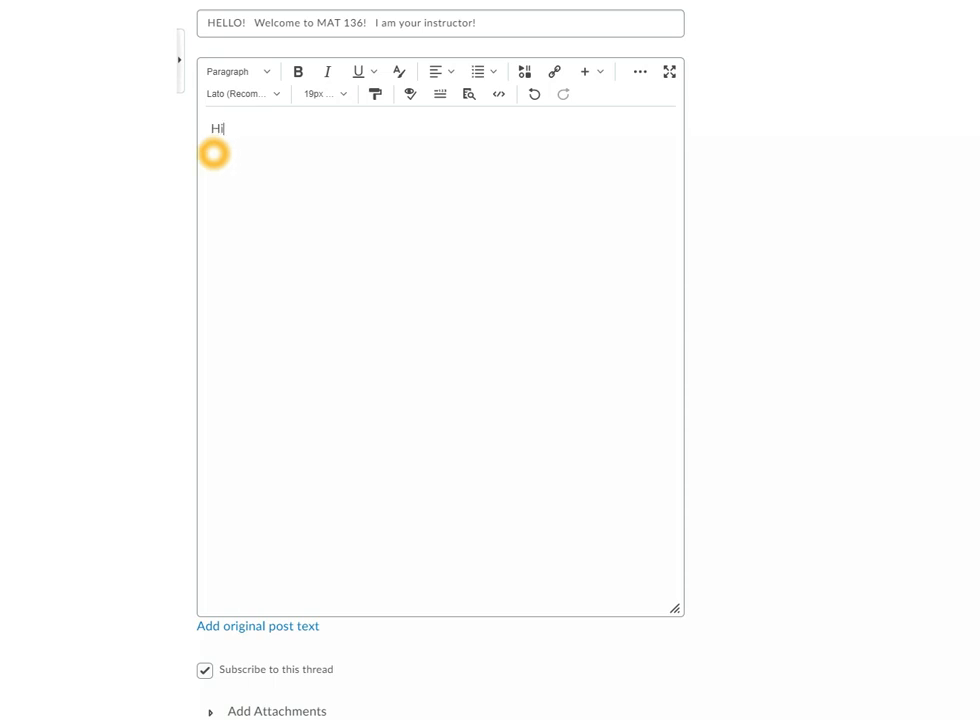
pyautogui.write(' April,')
pyautogui.press('Return')
# Write "Love your cats!" below the greeting and start a new paragraph.
pyautogui.write('Love your ccats')
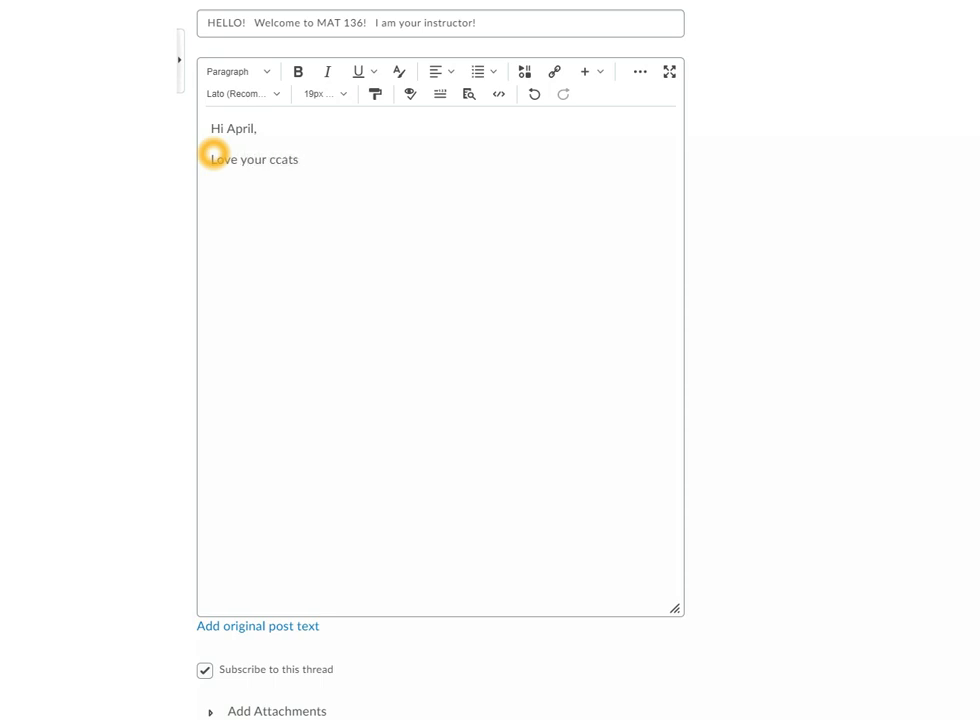
pyautogui.press('BackSpace')
pyautogui.press('BackSpace')
pyautogui.press('BackSpace')
pyautogui.press('BackSpace')
pyautogui.write('ats!')
pyautogui.press('Return')
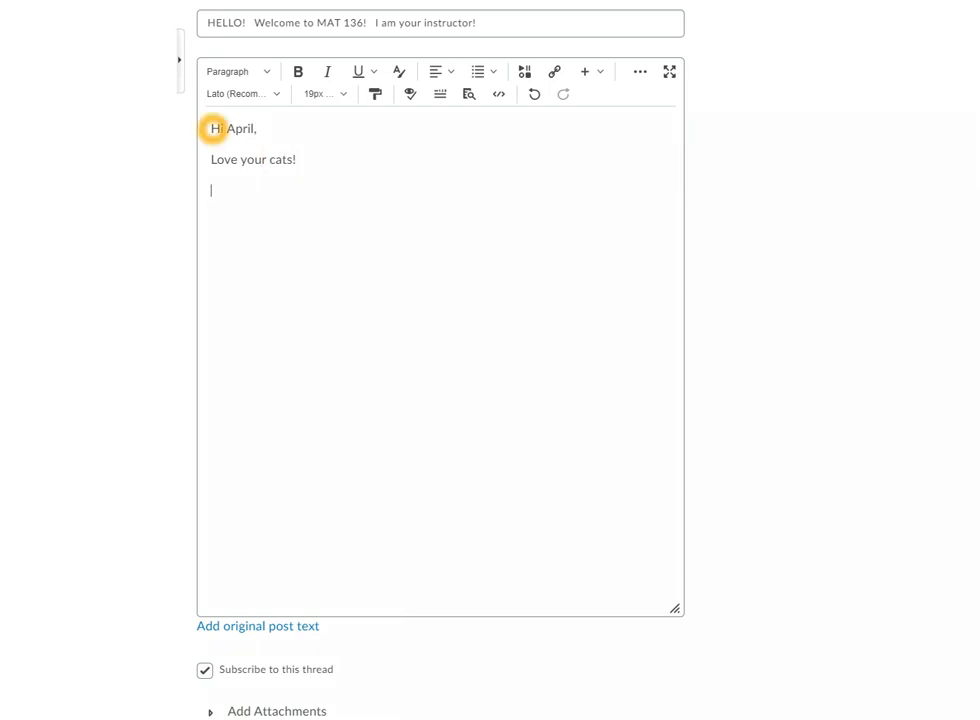
# Color both lines of the reply red, lightening the red swatch to #eb0000 at 46 %.
pyautogui.moveTo(212, 128); pyautogui.dragTo(319, 160)
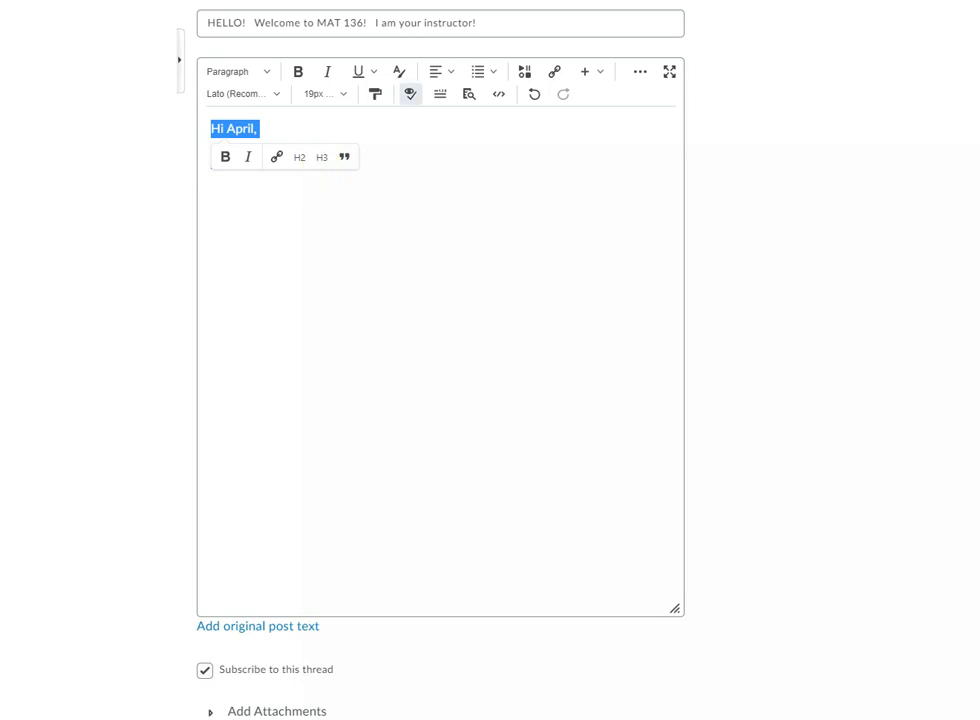
pyautogui.click(401, 71)
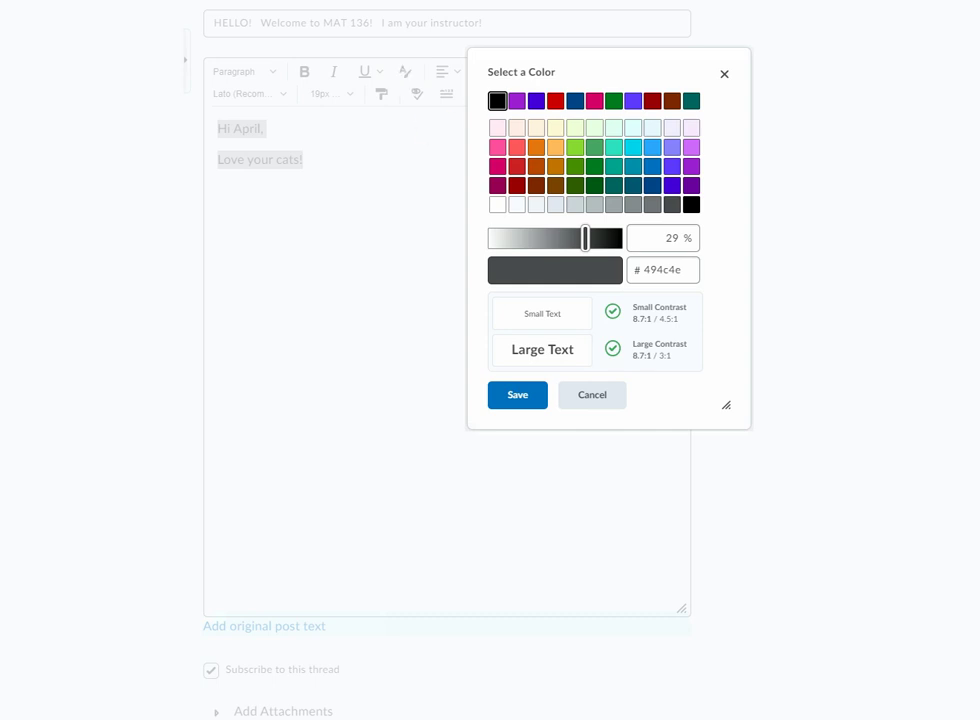
pyautogui.press('Right')
pyautogui.press('Right')
pyautogui.press('Right')
pyautogui.click(556, 100)
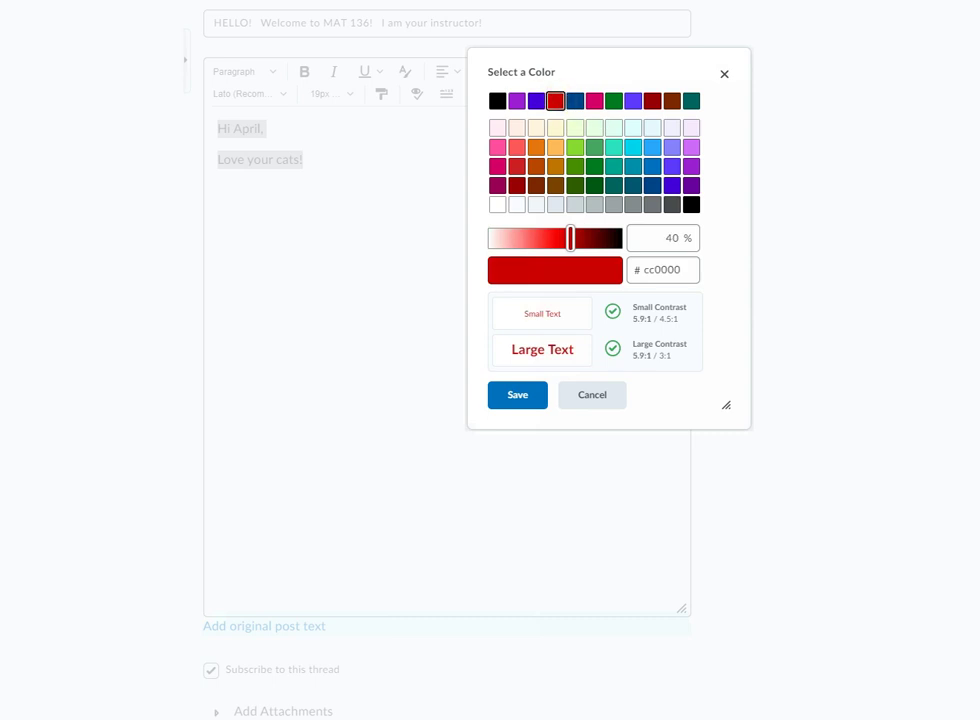
pyautogui.moveTo(570, 237)
pyautogui.mouseDown()
pyautogui.moveTo(505, 240)
pyautogui.moveTo(608, 238)
pyautogui.moveTo(551, 238)
pyautogui.moveTo(564, 241)
pyautogui.mouseUp()
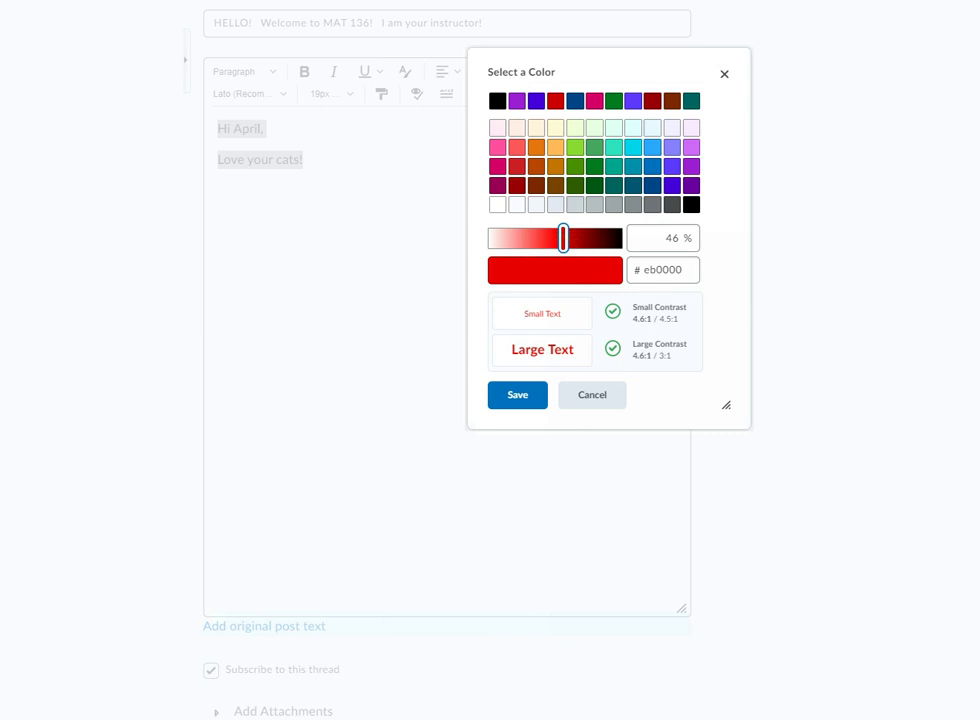
pyautogui.click(527, 398)
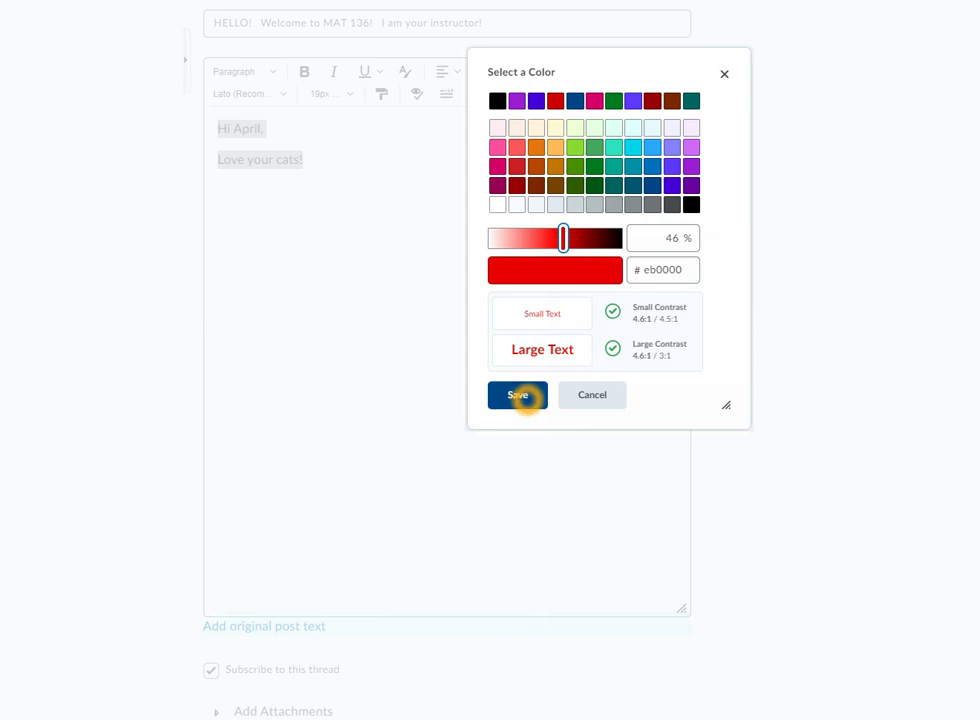
pyautogui.click(518, 394)
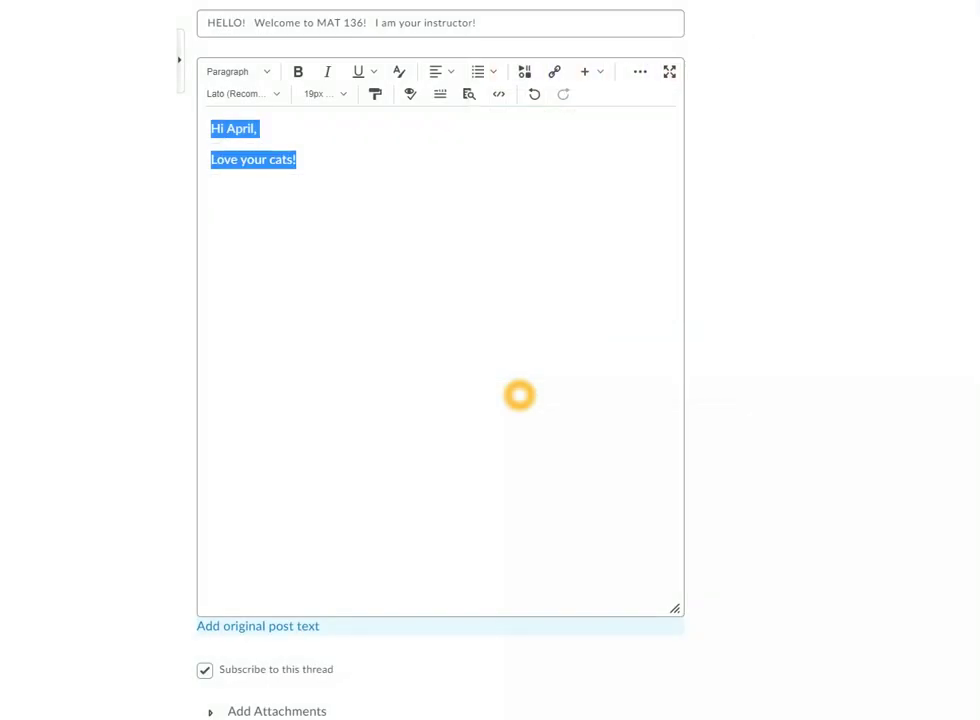
pyautogui.click(440, 321)
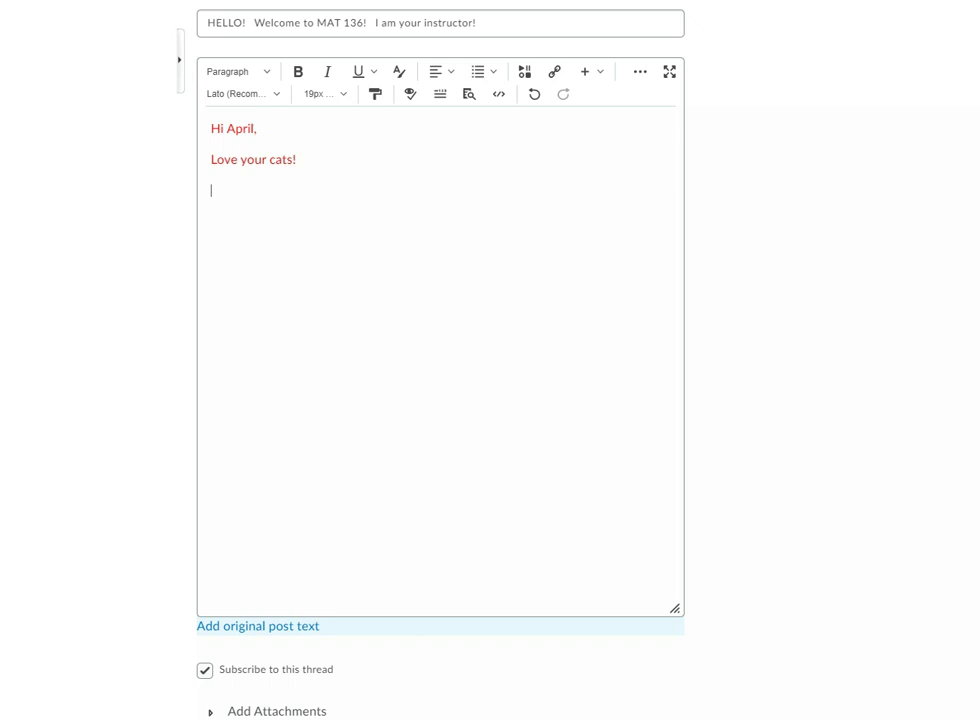
# Make the greeting and the "Love your cats!" line bold.
pyautogui.moveTo(213, 128); pyautogui.dragTo(259, 130)
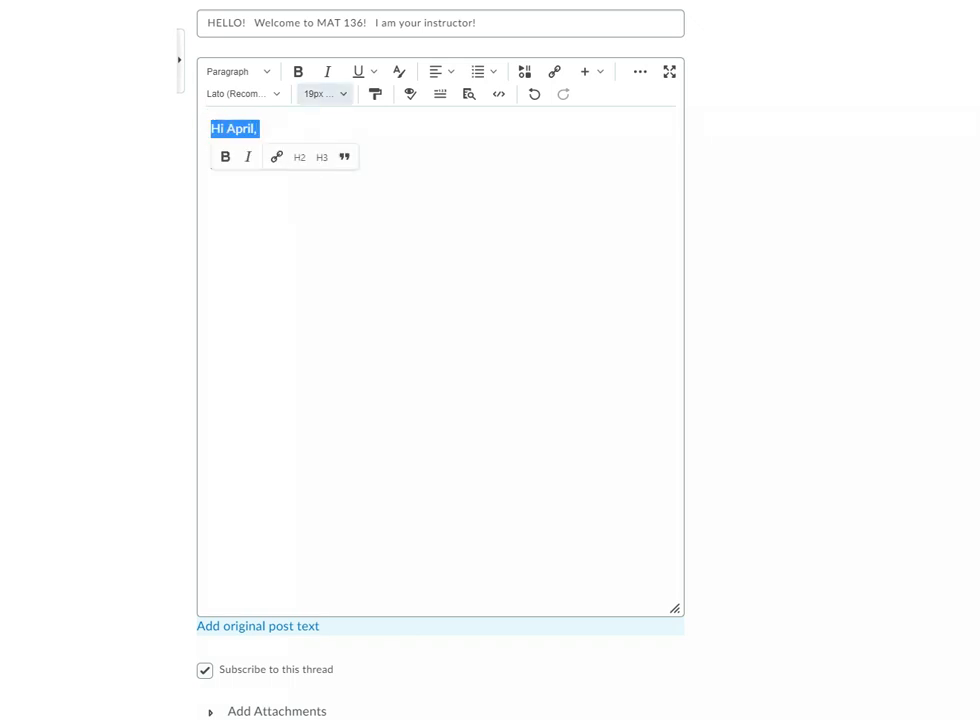
pyautogui.click(298, 71)
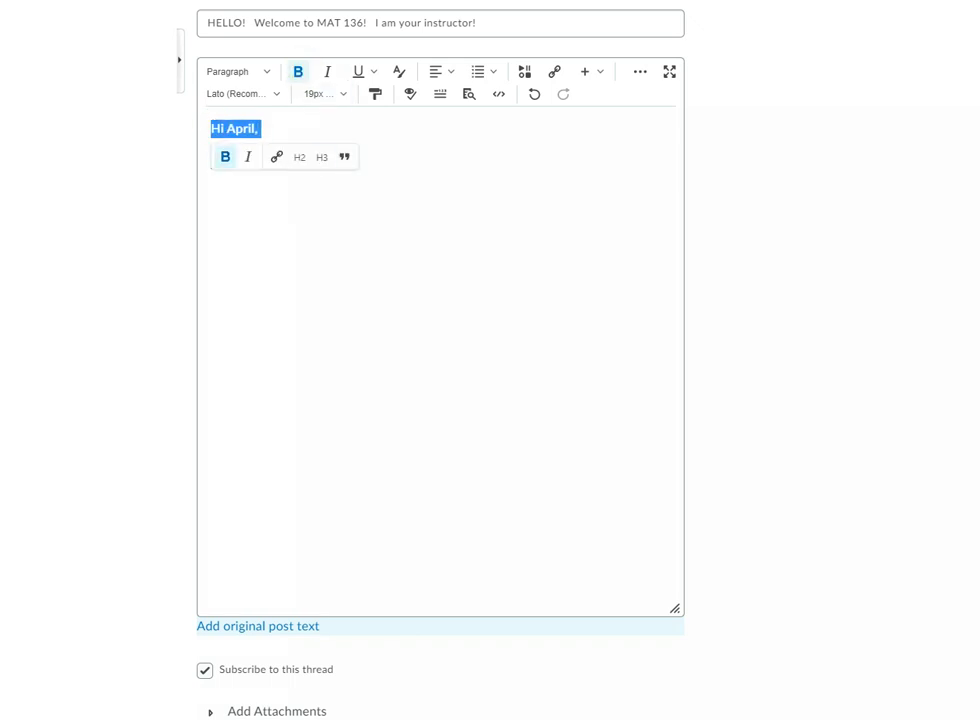
pyautogui.click(383, 262)
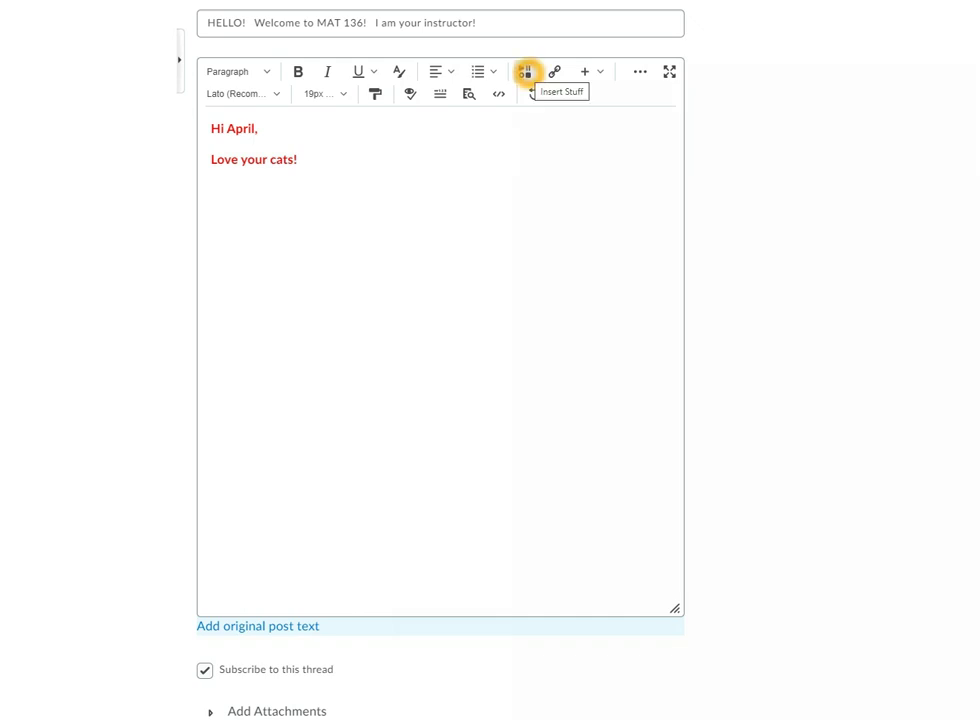
# Review the Insert Stuff options for the reply and leave without inserting anything.
pyautogui.click(525, 72)
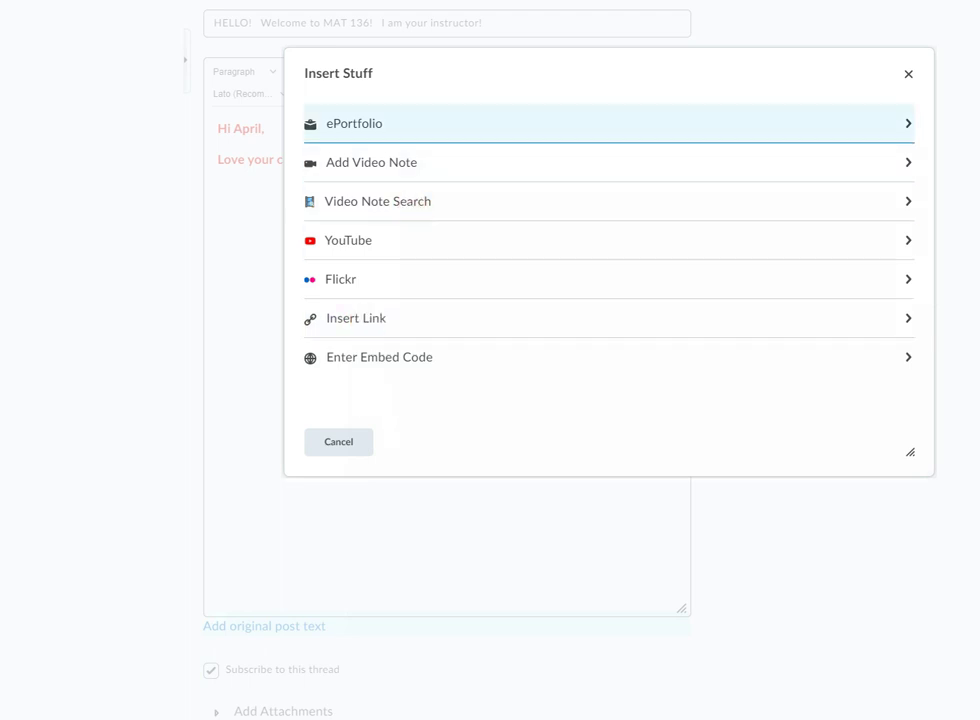
pyautogui.click(348, 450)
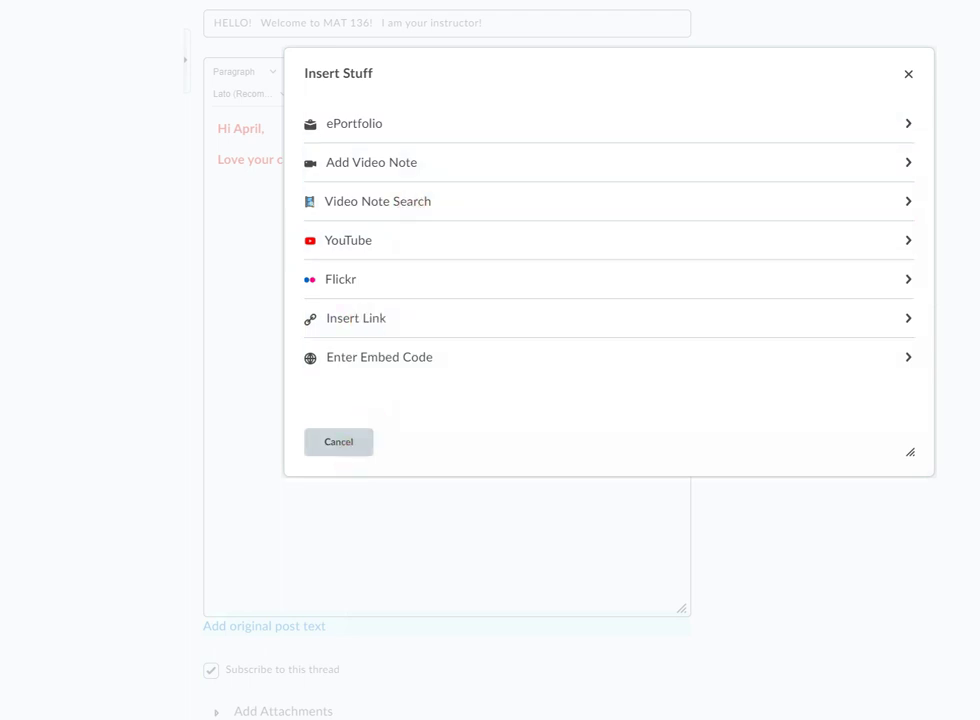
pyautogui.click(343, 440)
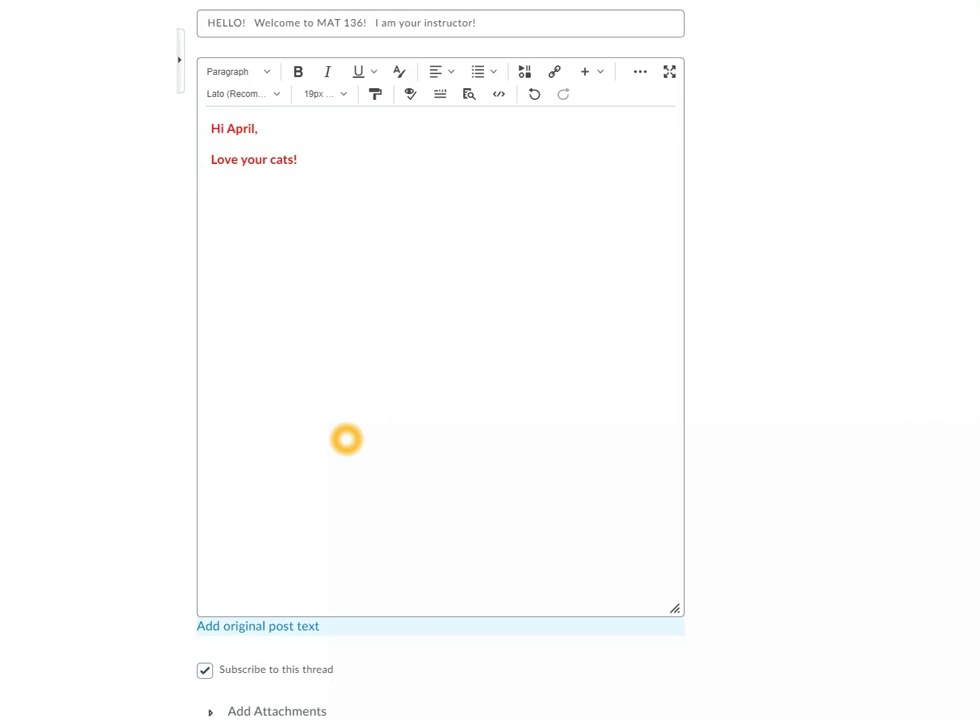
pyautogui.click(459, 219)
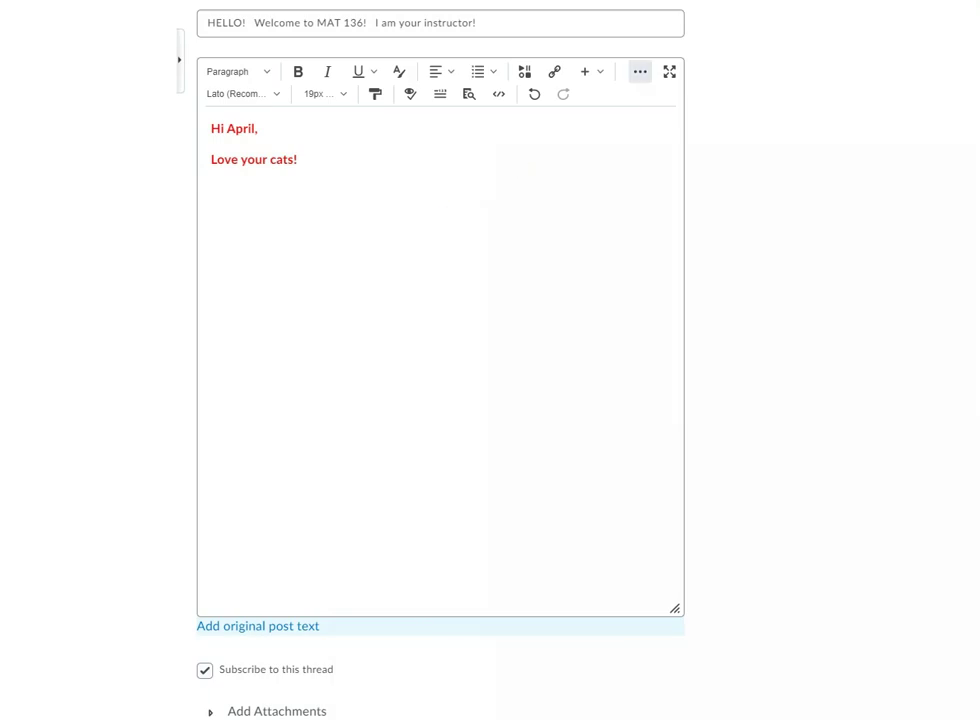
# Hide the editor's additional formatting tools and show them again.
pyautogui.click(642, 71)
pyautogui.click(608, 151)
pyautogui.click(641, 71)
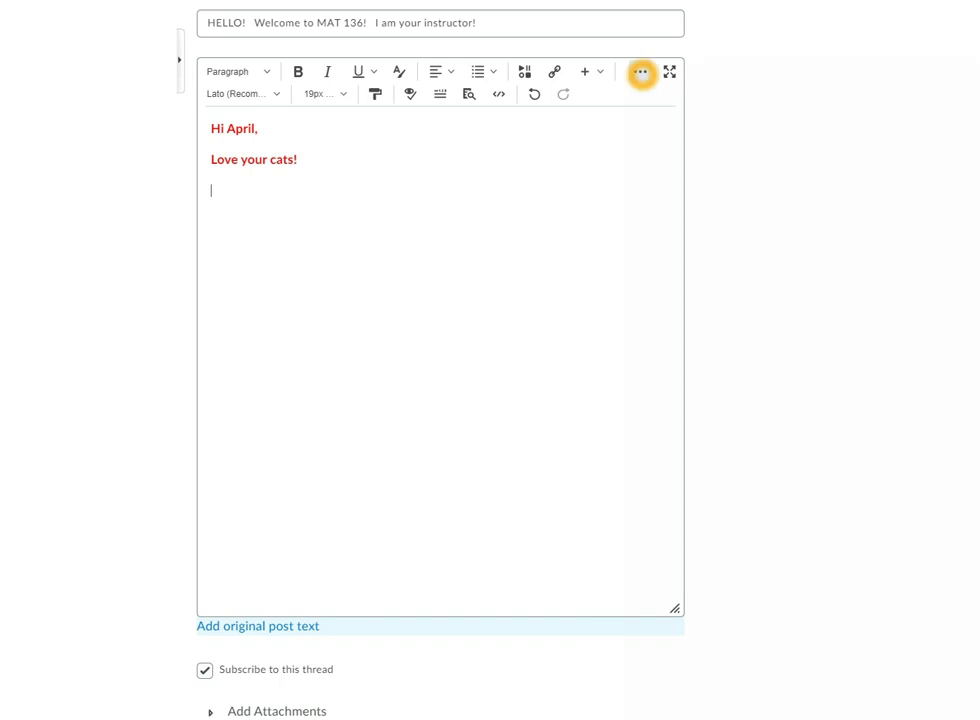
pyautogui.click(599, 73)
pyautogui.click(640, 72)
pyautogui.click(640, 72)
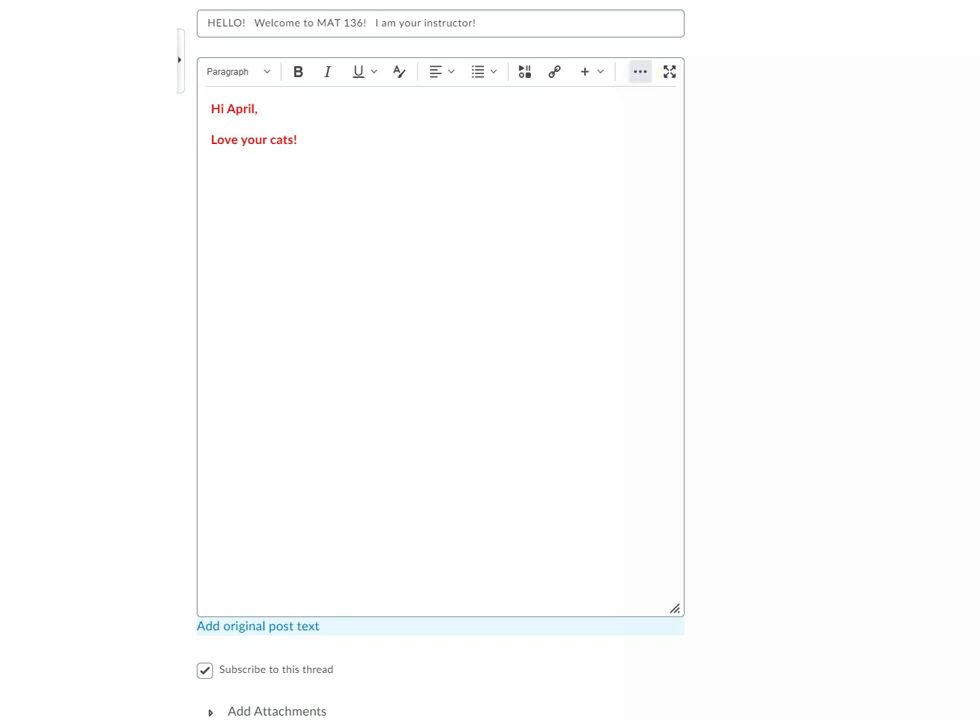
pyautogui.click(646, 72)
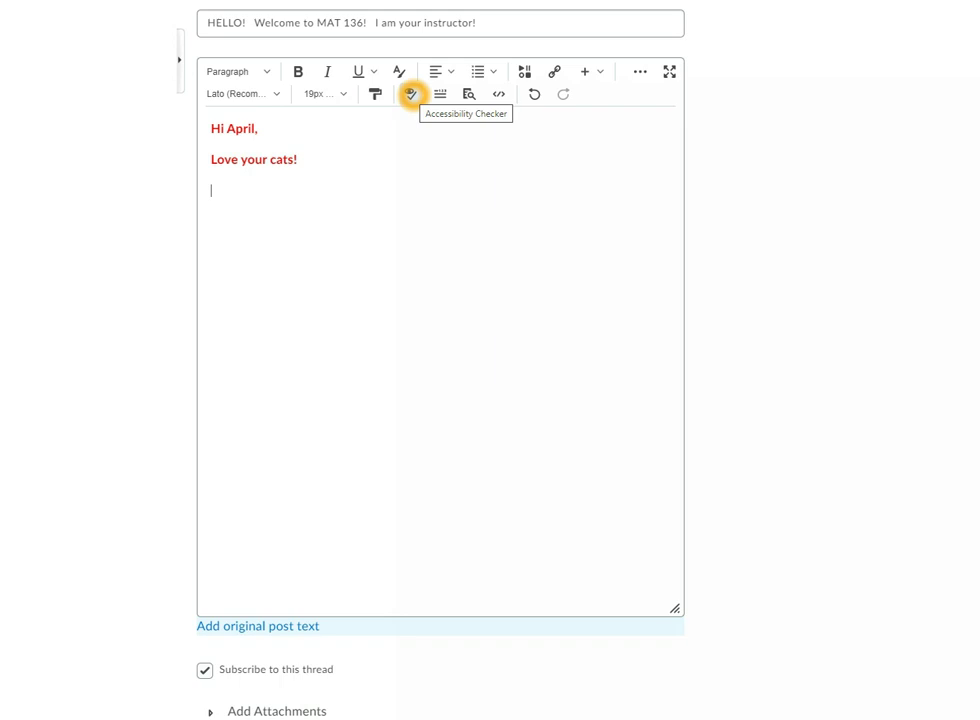
# Run the Accessibility Checker on the reply, ignore both heading warnings and the greeting's contrast error, and close the checker.
pyautogui.click(411, 94)
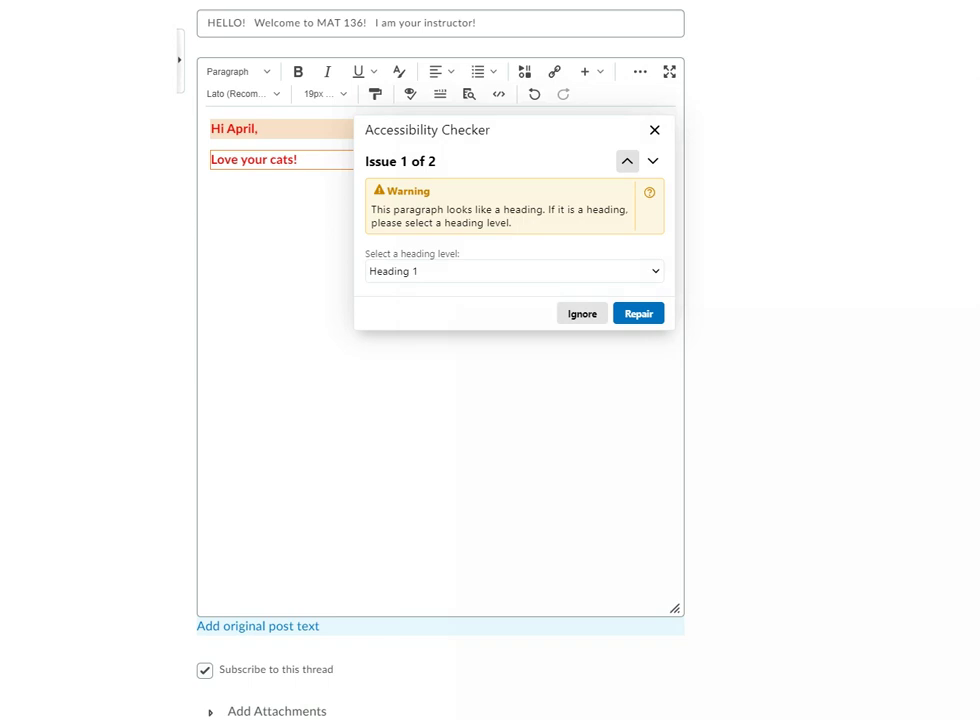
pyautogui.click(582, 313)
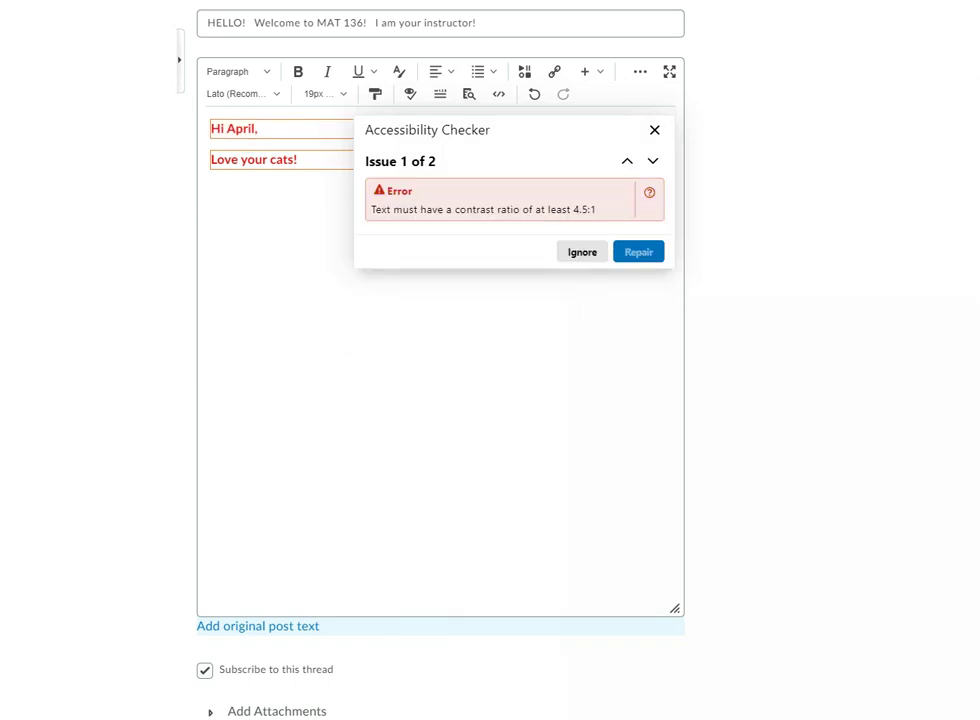
pyautogui.click(593, 251)
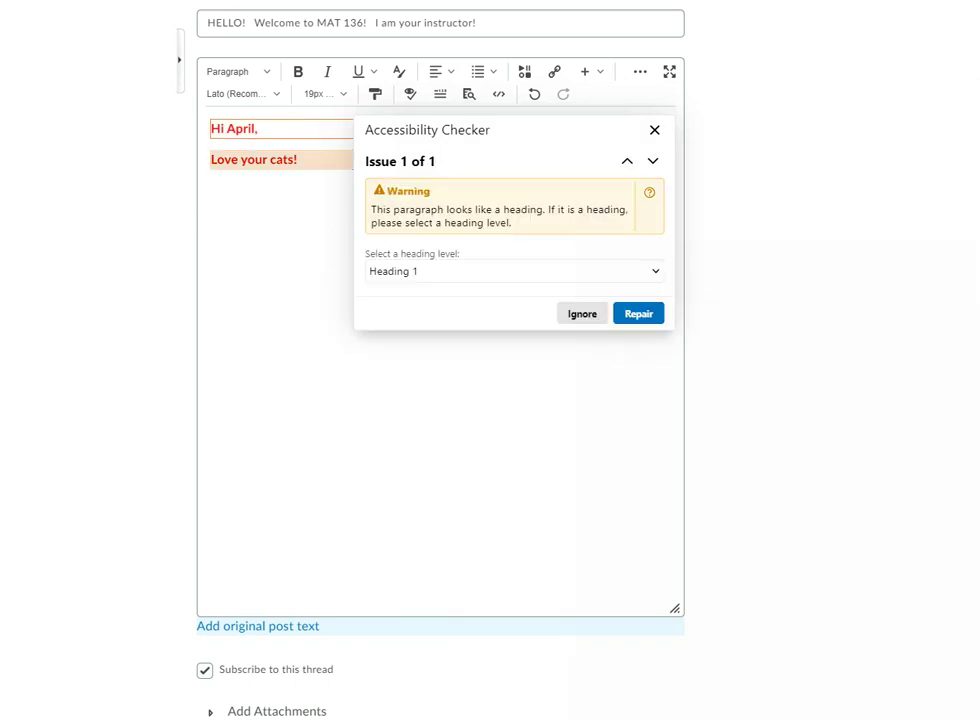
pyautogui.click(591, 313)
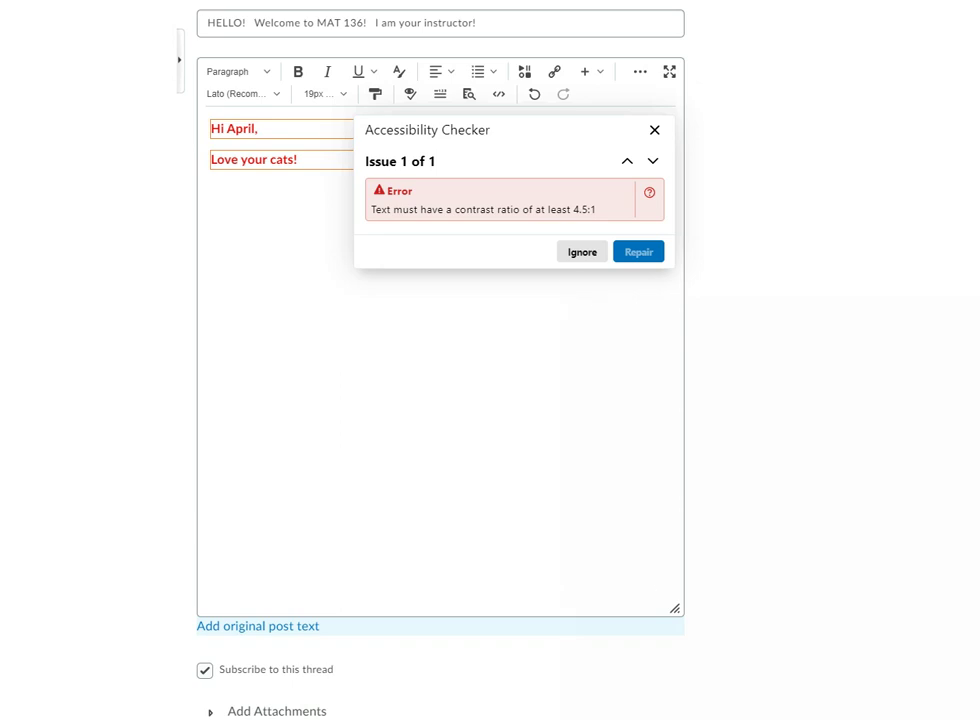
pyautogui.click(654, 129)
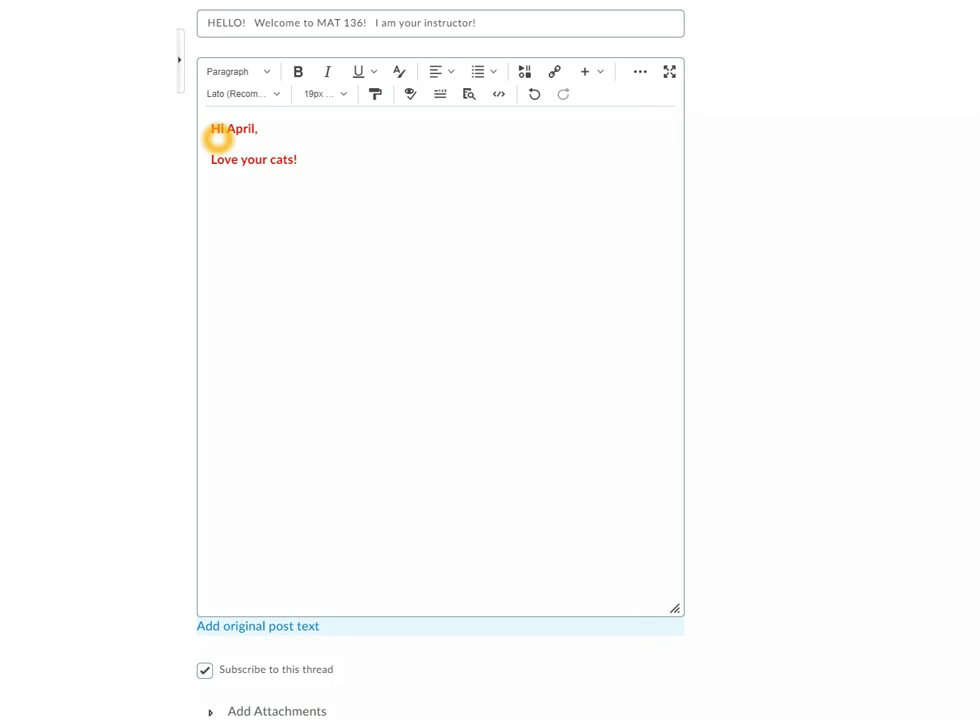
# Recolor the greeting and the "Love your cats!" line to dark red 990006, and rerun the Accessibility Checker on the reply.
pyautogui.moveTo(212, 128); pyautogui.dragTo(258, 129)
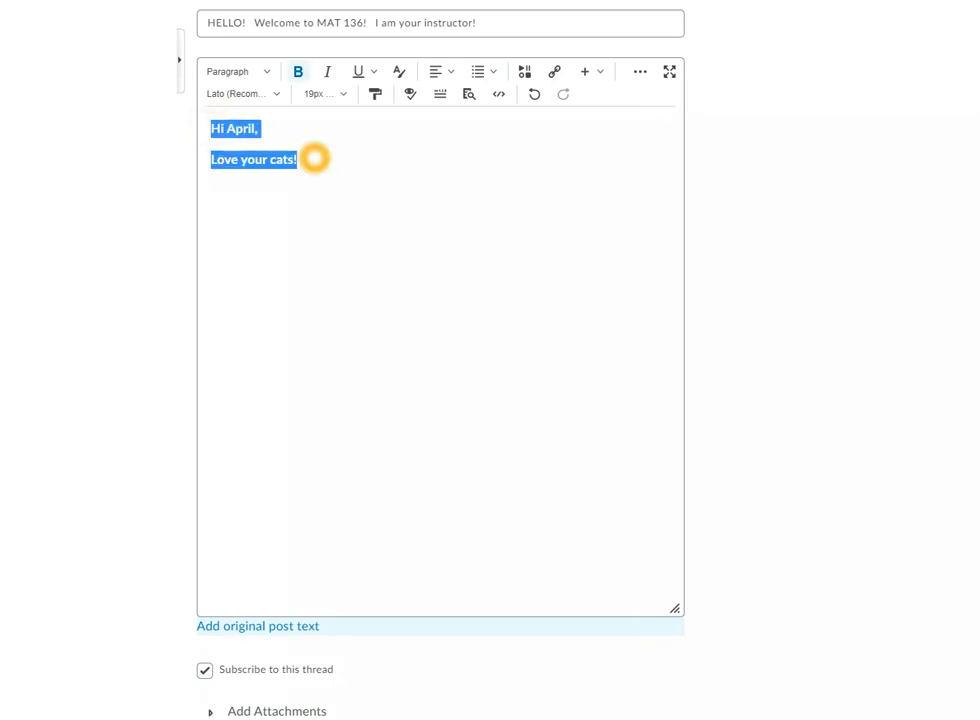
pyautogui.click(400, 71)
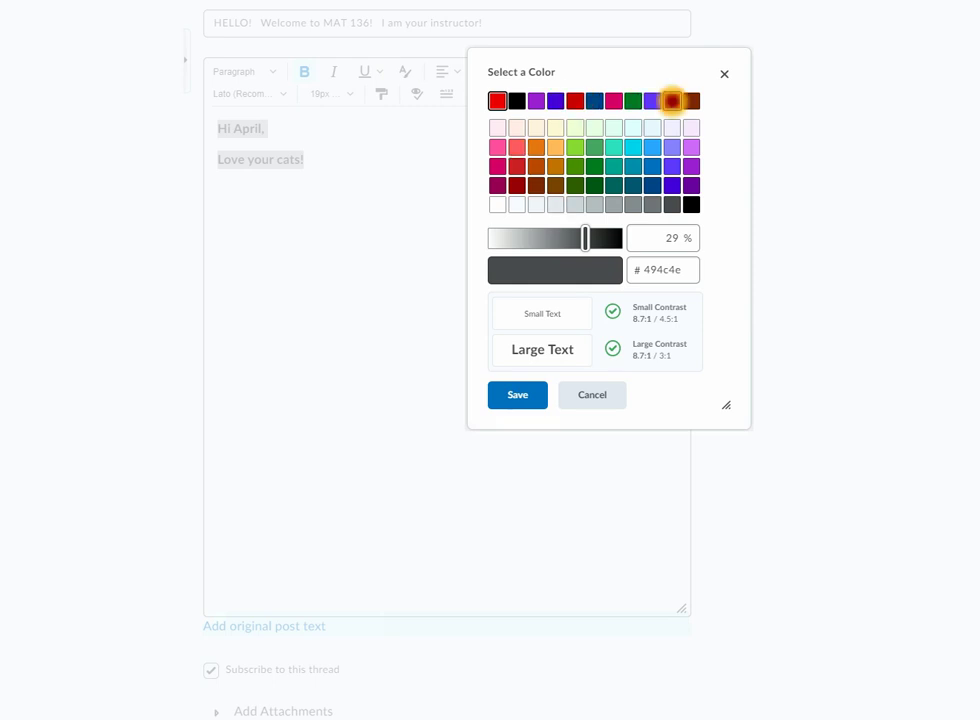
pyautogui.click(672, 100)
pyautogui.click(521, 395)
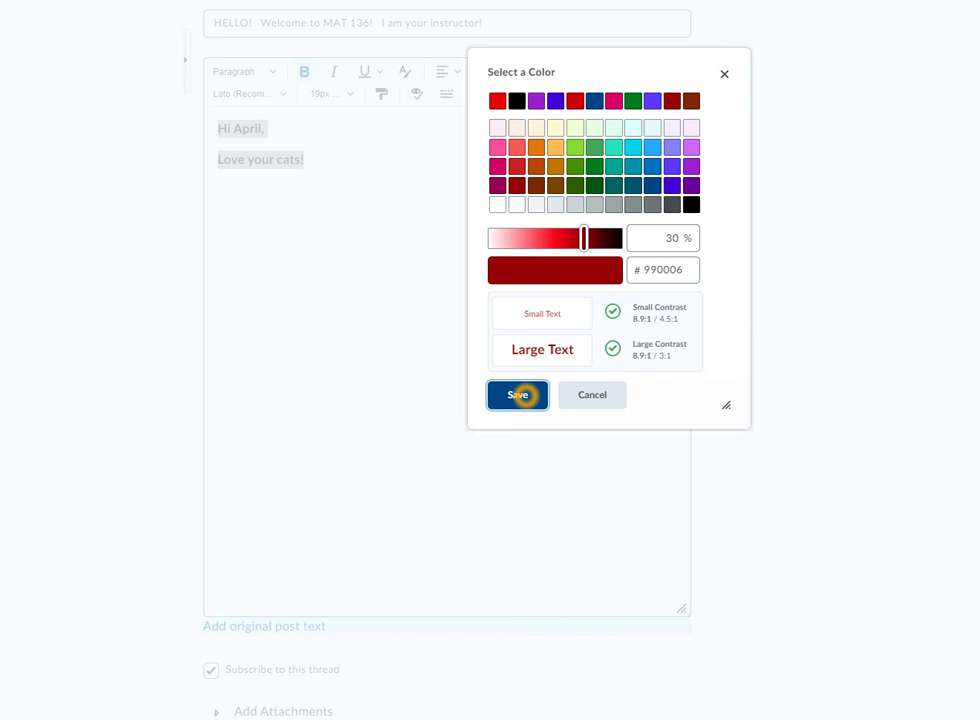
pyautogui.click(317, 295)
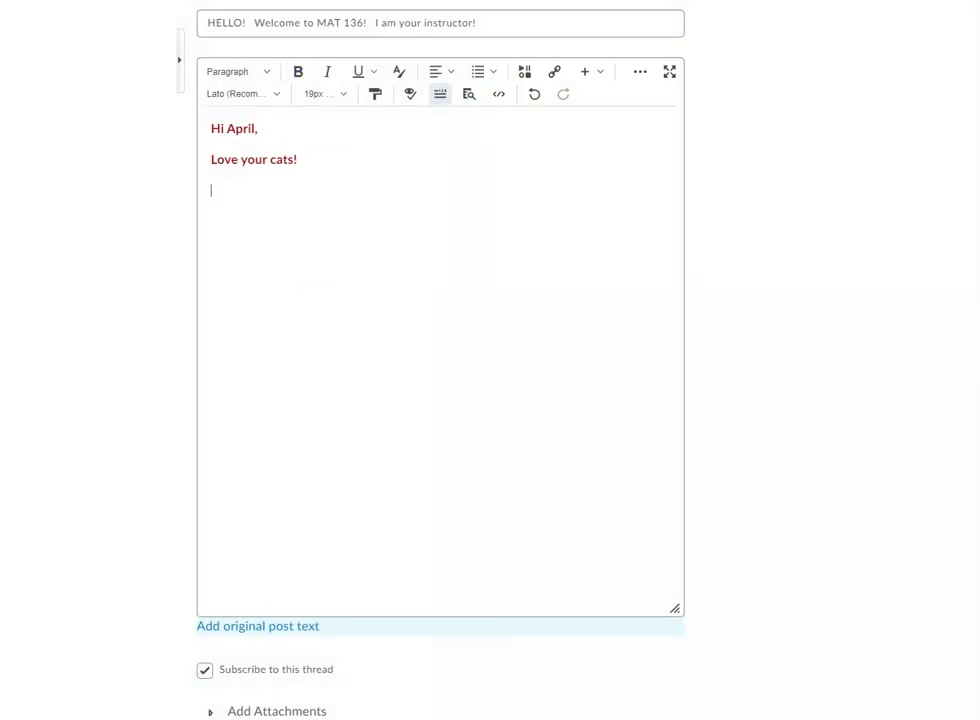
pyautogui.click(410, 94)
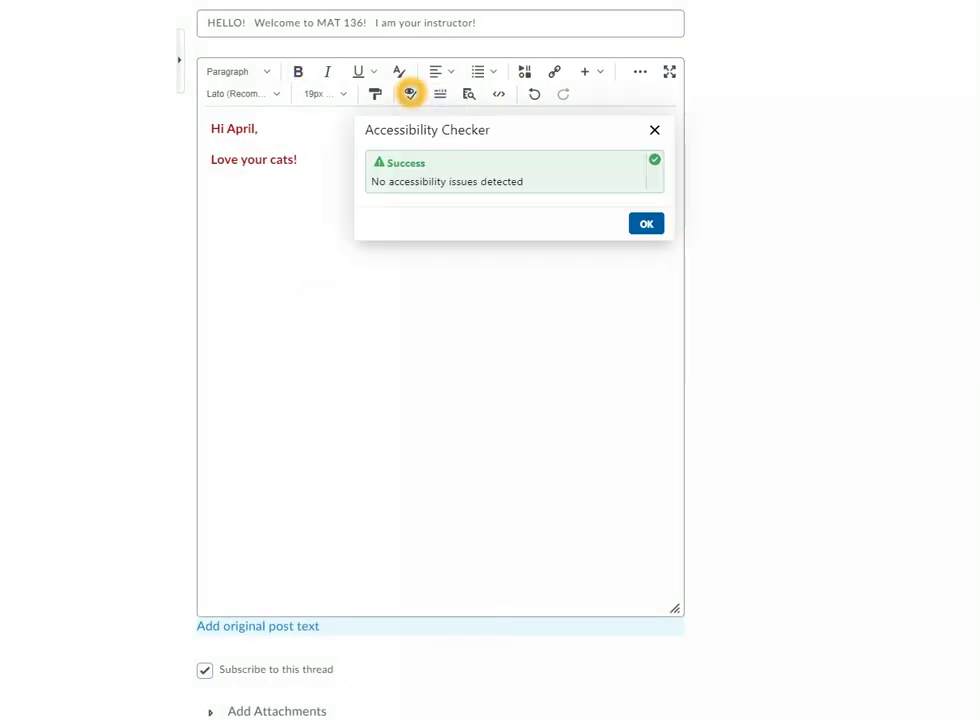
pyautogui.click(647, 222)
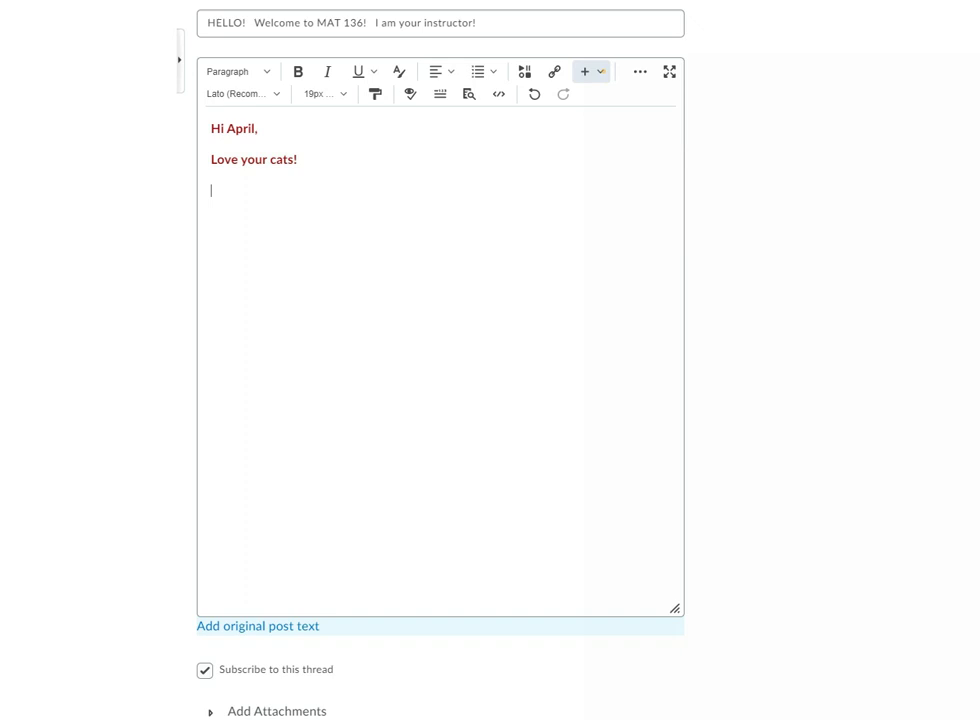
# Insert the graphical equation 2x + 5 = 7 below the "Love your cats!" line.
pyautogui.click(601, 71)
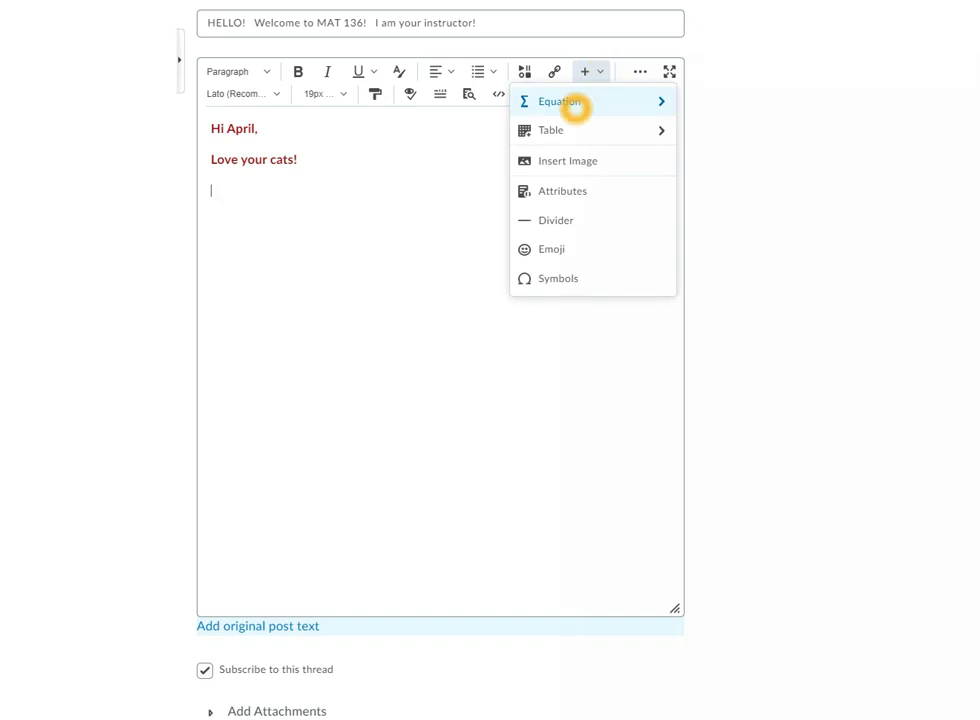
pyautogui.click(576, 107)
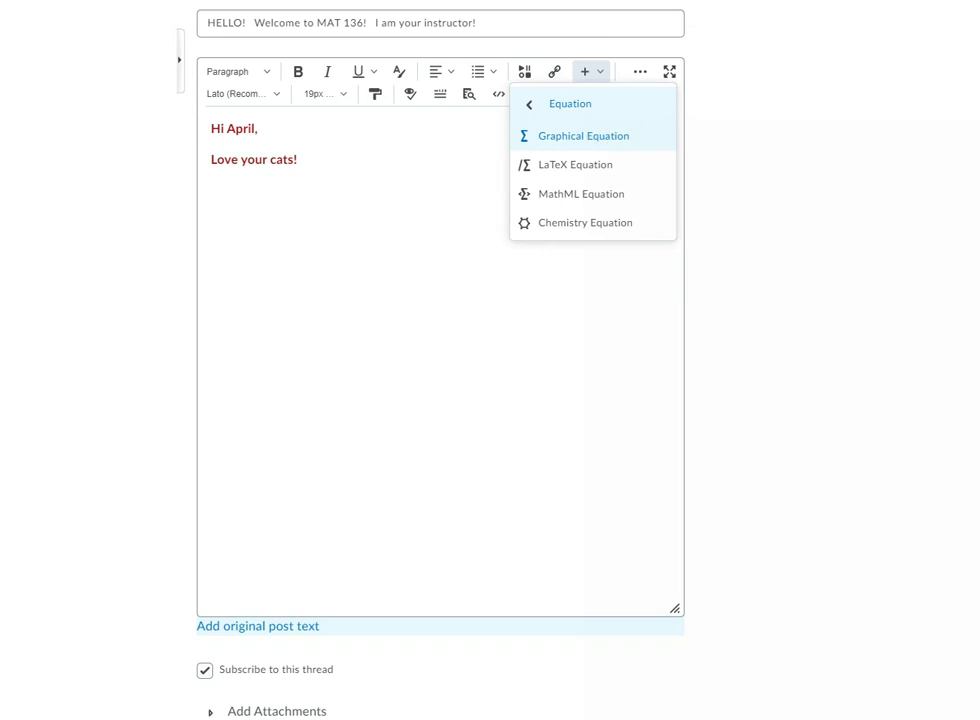
pyautogui.click(599, 136)
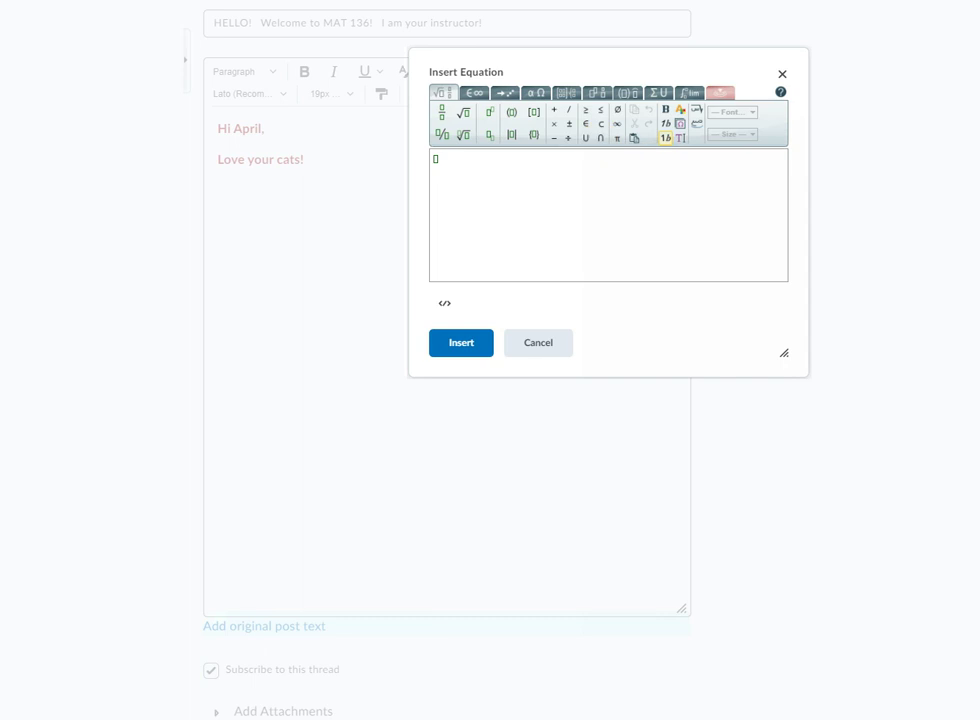
pyautogui.click(437, 158)
pyautogui.click(560, 265)
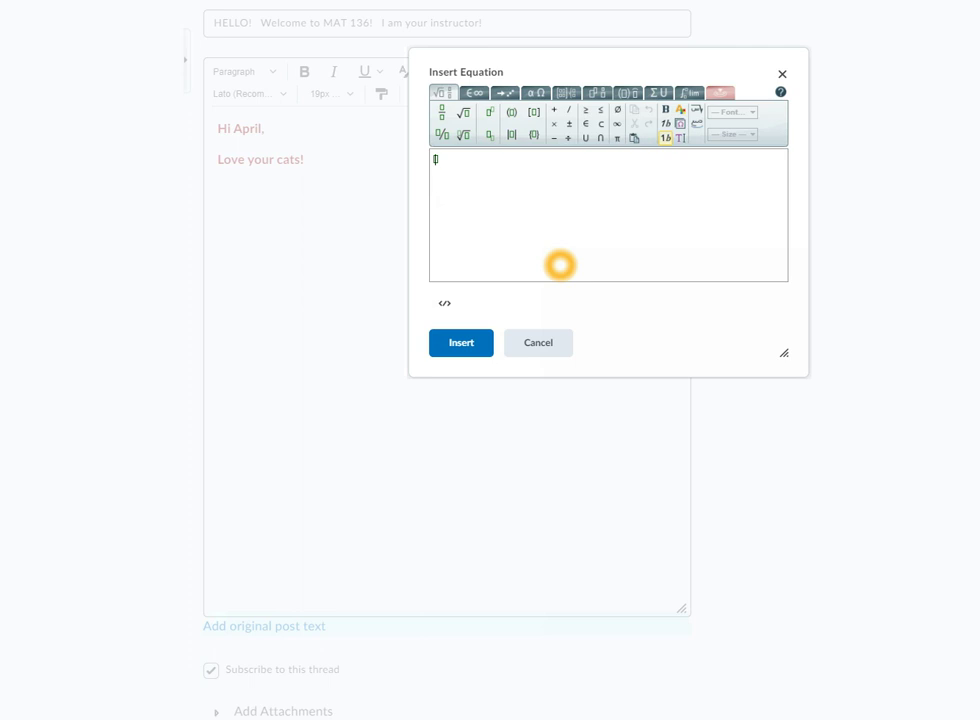
pyautogui.write('2x + 5 = 7')
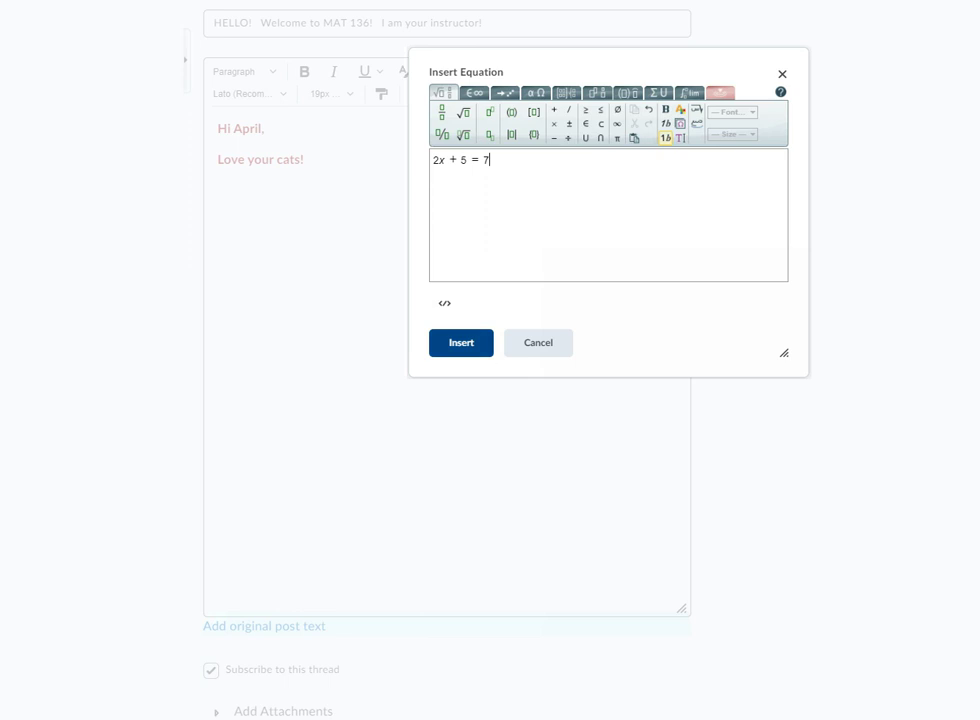
pyautogui.click(460, 344)
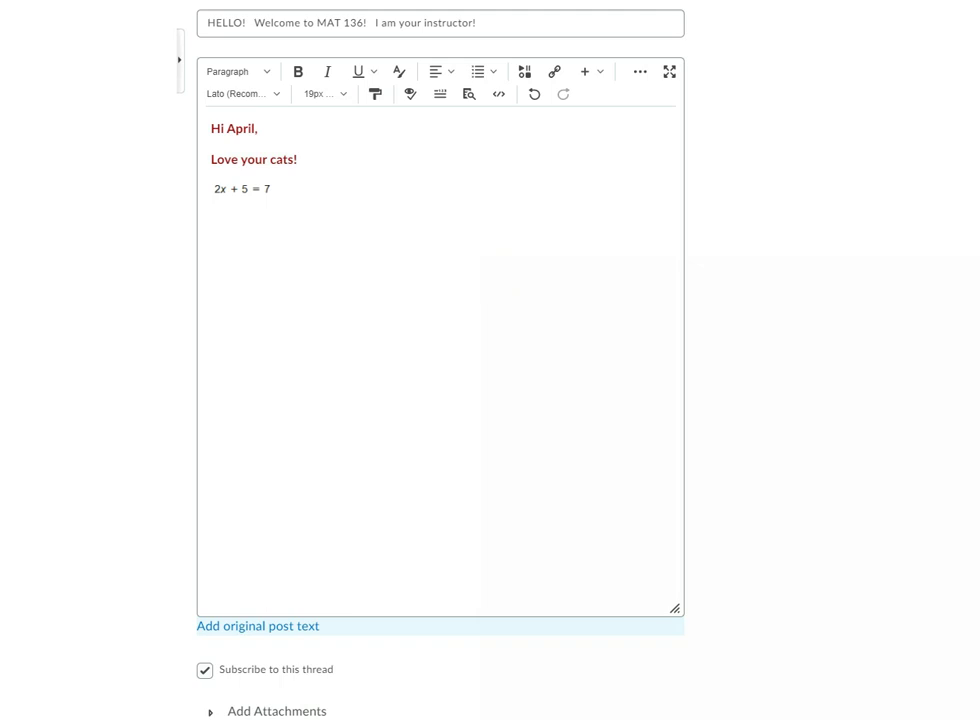
# Add 2/3 as plain text below the equation, and insert it again underneath as a graphical equation with a stacked fraction.
pyautogui.click(428, 279)
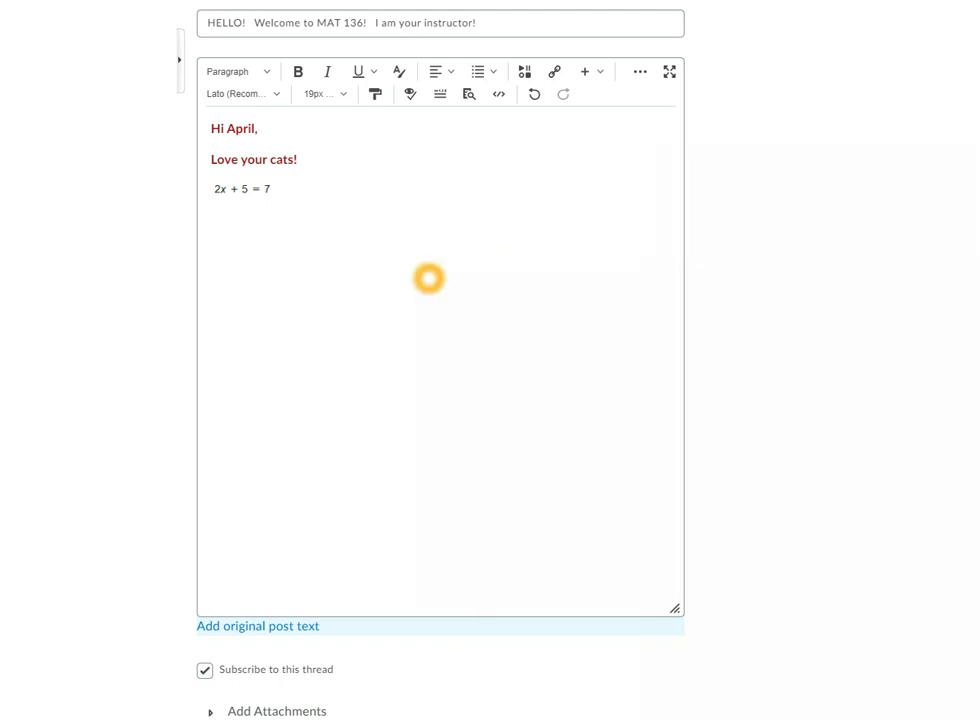
pyautogui.write('2/3')
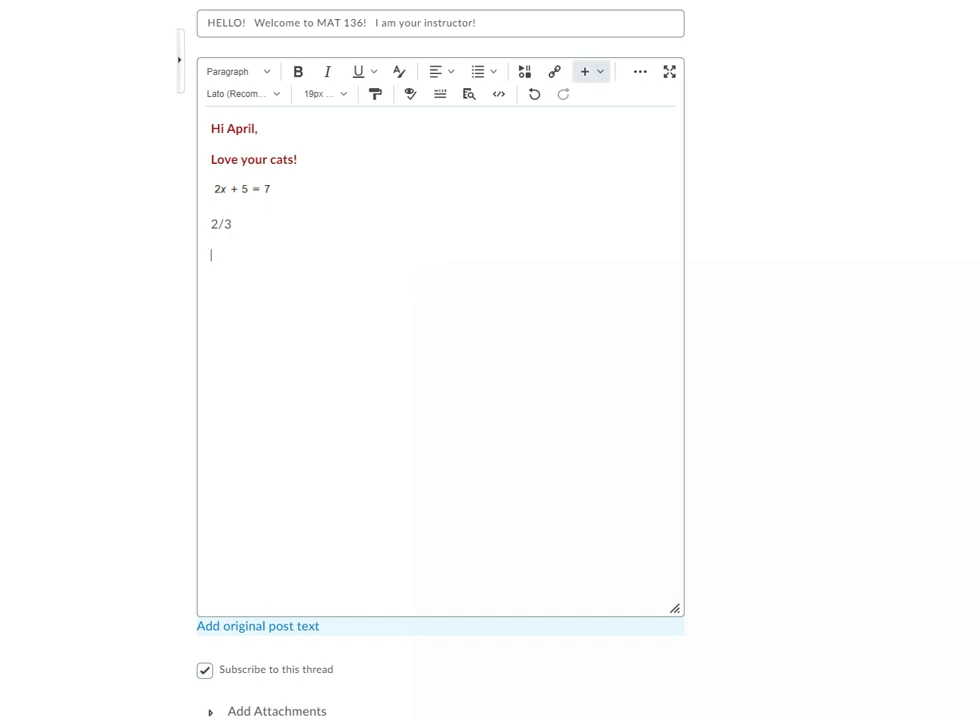
pyautogui.click(600, 71)
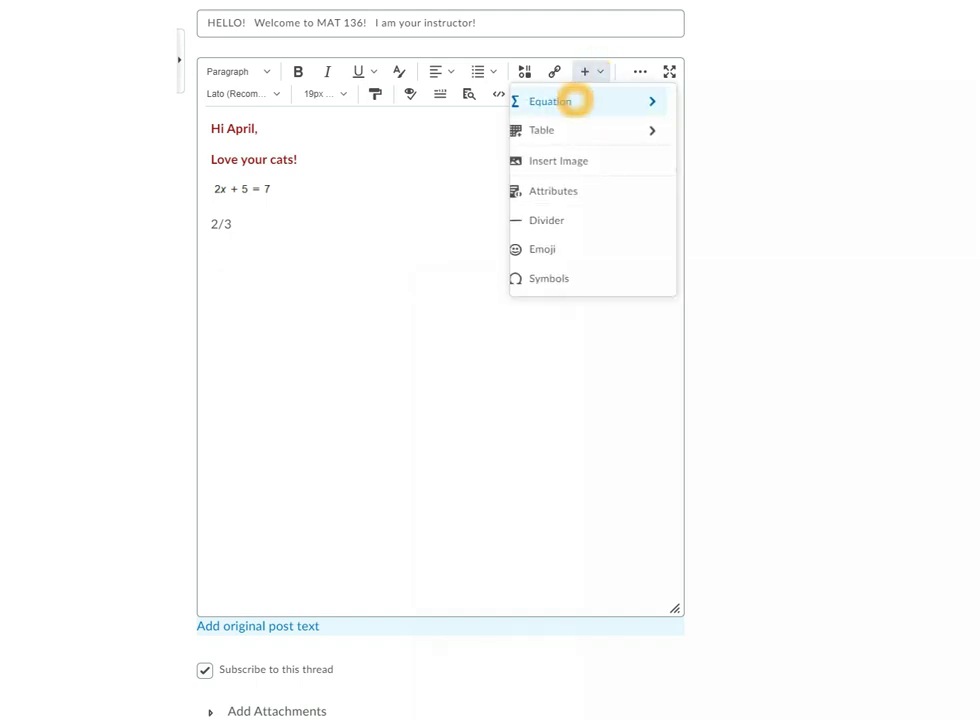
pyautogui.click(571, 101)
pyautogui.click(572, 136)
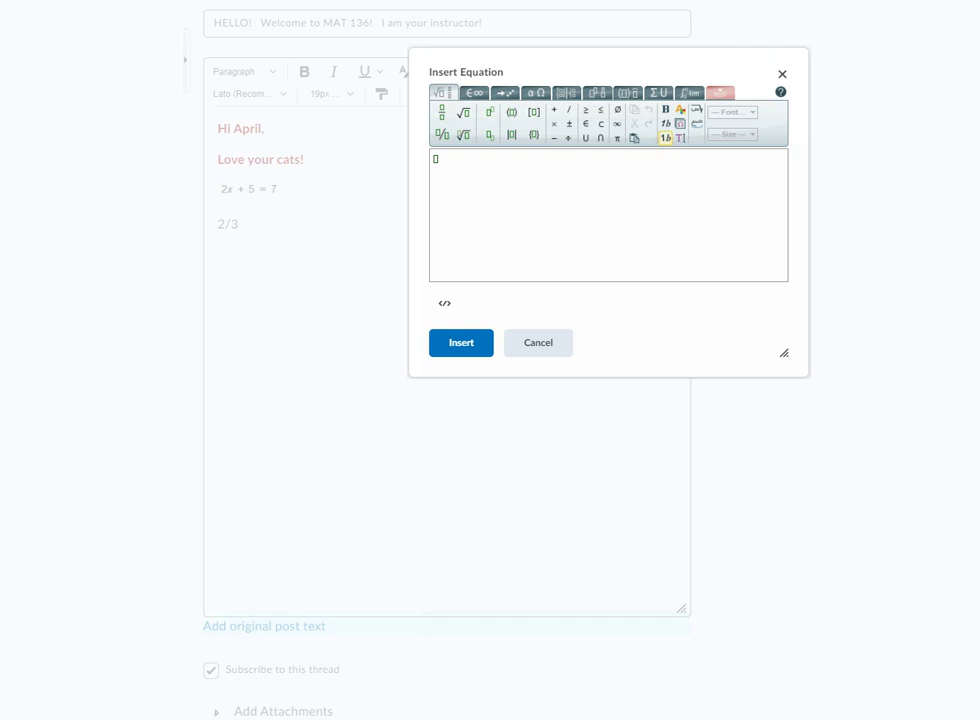
pyautogui.click(441, 112)
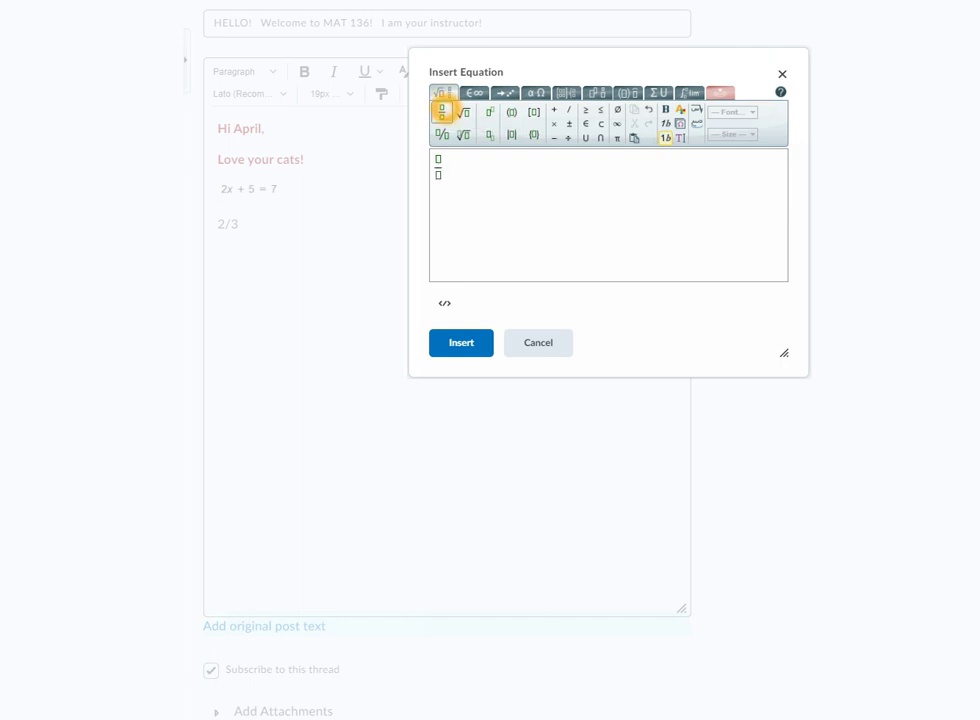
pyautogui.write('2/3')
pyautogui.click(461, 342)
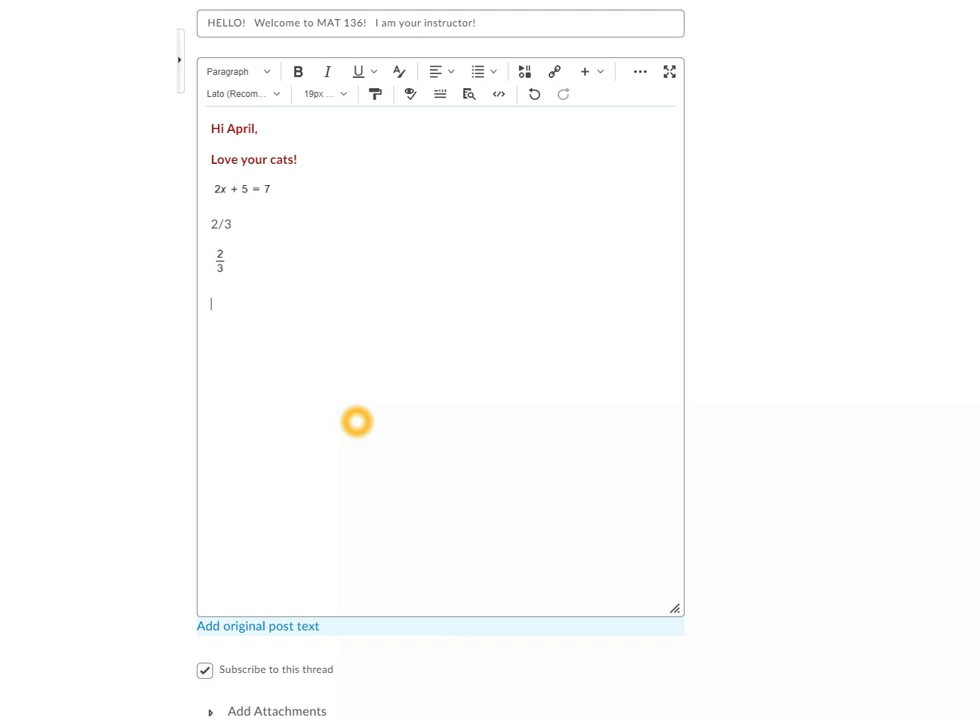
# Add the plain text 2^3=8 on a new line below the stacked fraction.
pyautogui.press('Return')
pyautogui.write('2^3=8')
pyautogui.press('Return')
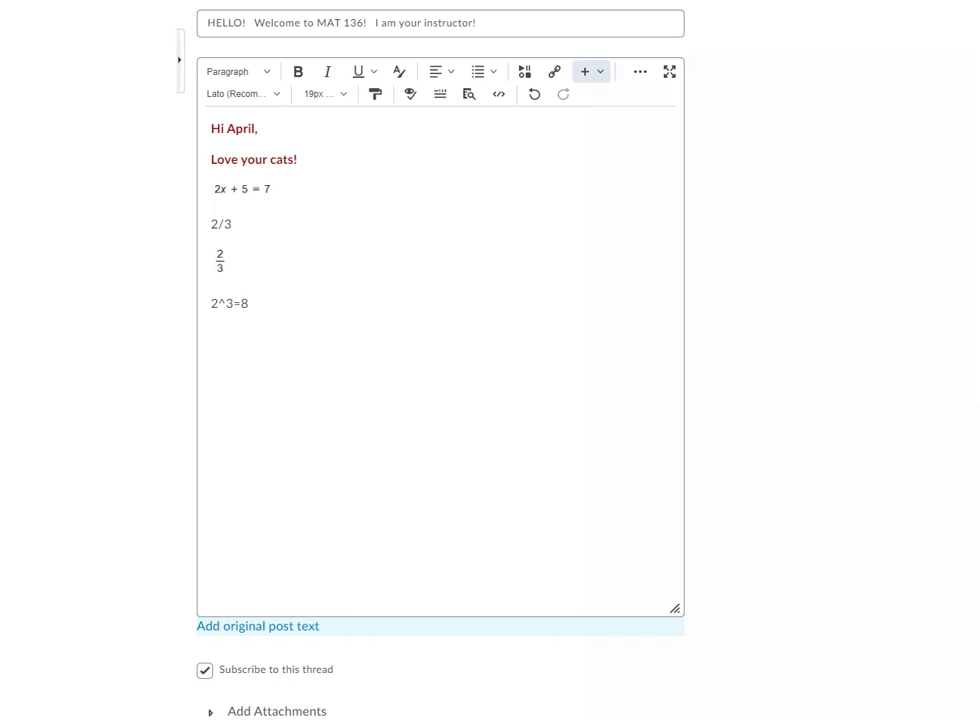
# Insert a graphical equation below the plain text showing 2 with a superscript 3, followed by = 8.
pyautogui.click(599, 71)
pyautogui.click(583, 101)
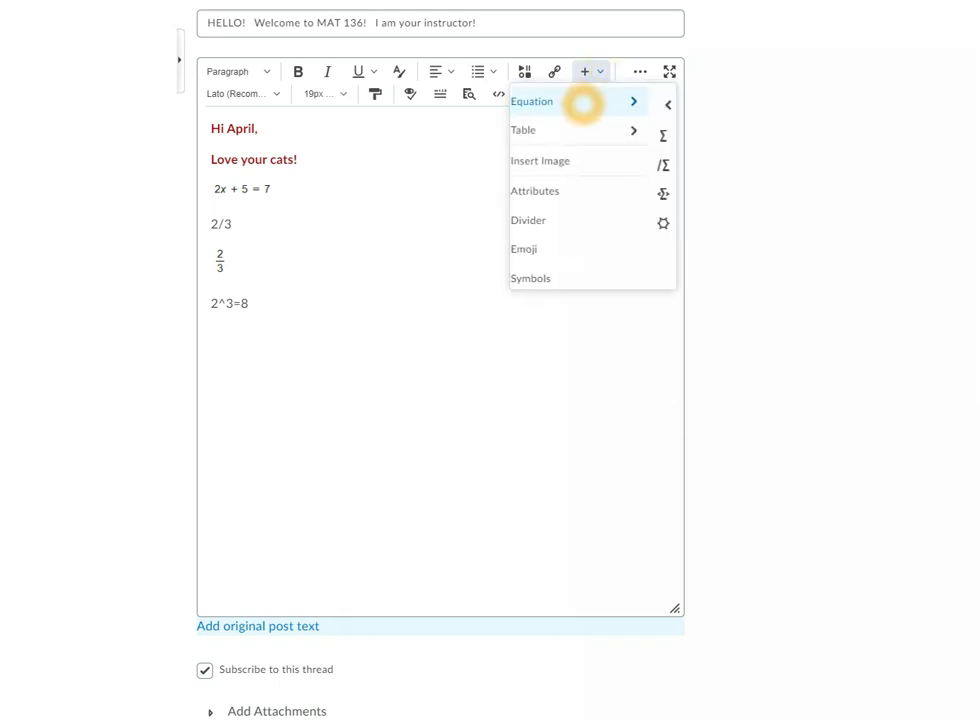
pyautogui.click(575, 136)
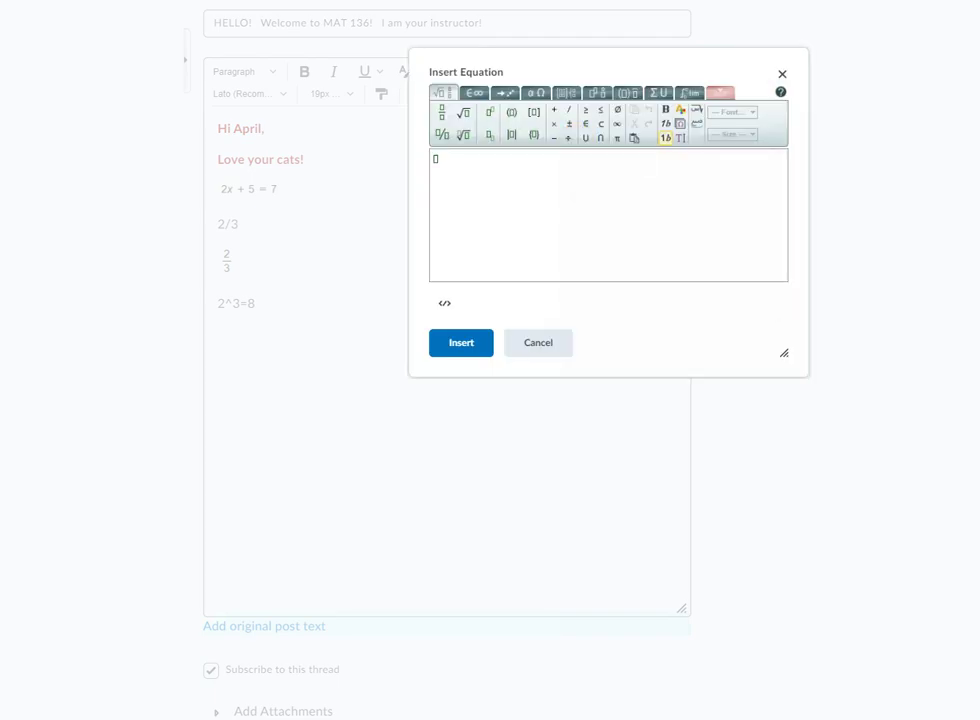
pyautogui.click(434, 158)
pyautogui.write('2')
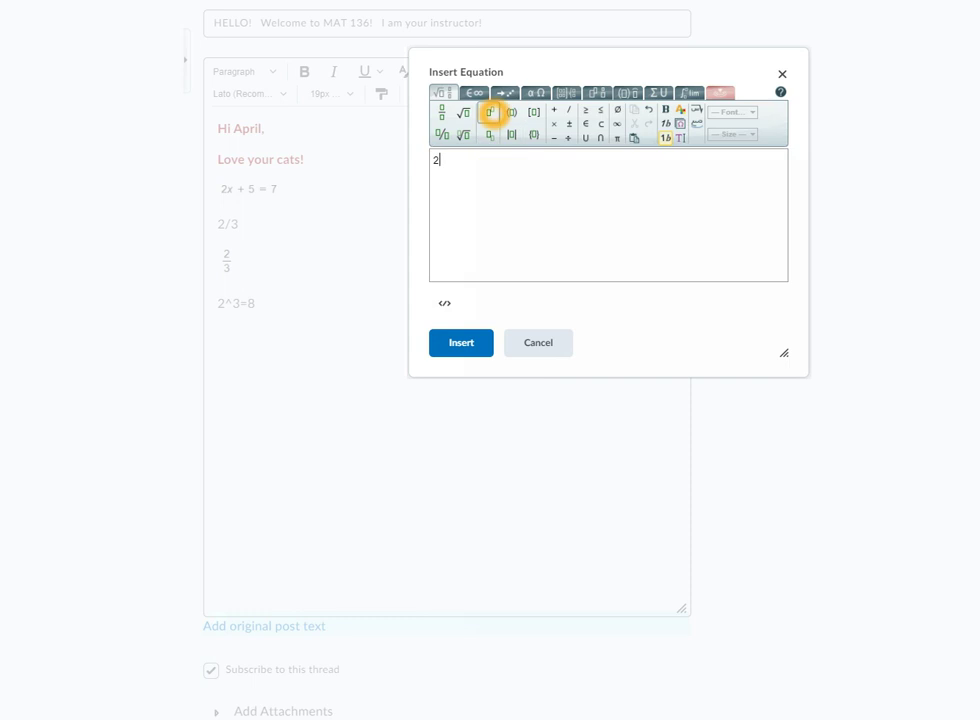
pyautogui.click(490, 112)
pyautogui.write('3')
pyautogui.press('Right')
pyautogui.write('= 8')
pyautogui.click(461, 342)
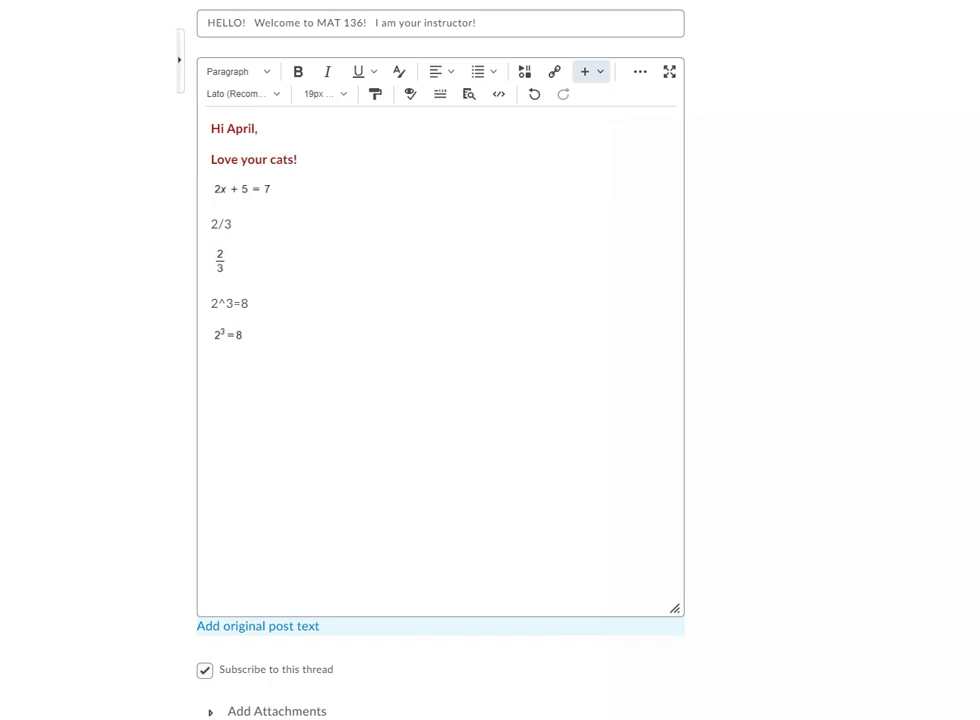
# Start a new graphical equation with the stacked fraction 2/3 followed by x and a minus sign.
pyautogui.click(600, 72)
pyautogui.click(579, 102)
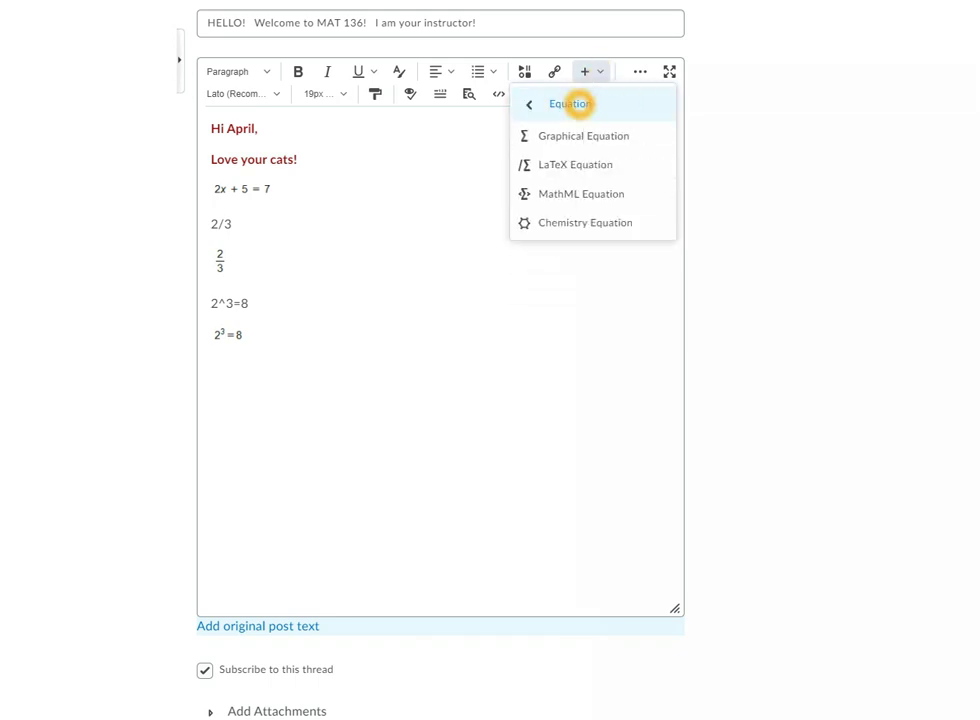
pyautogui.click(574, 135)
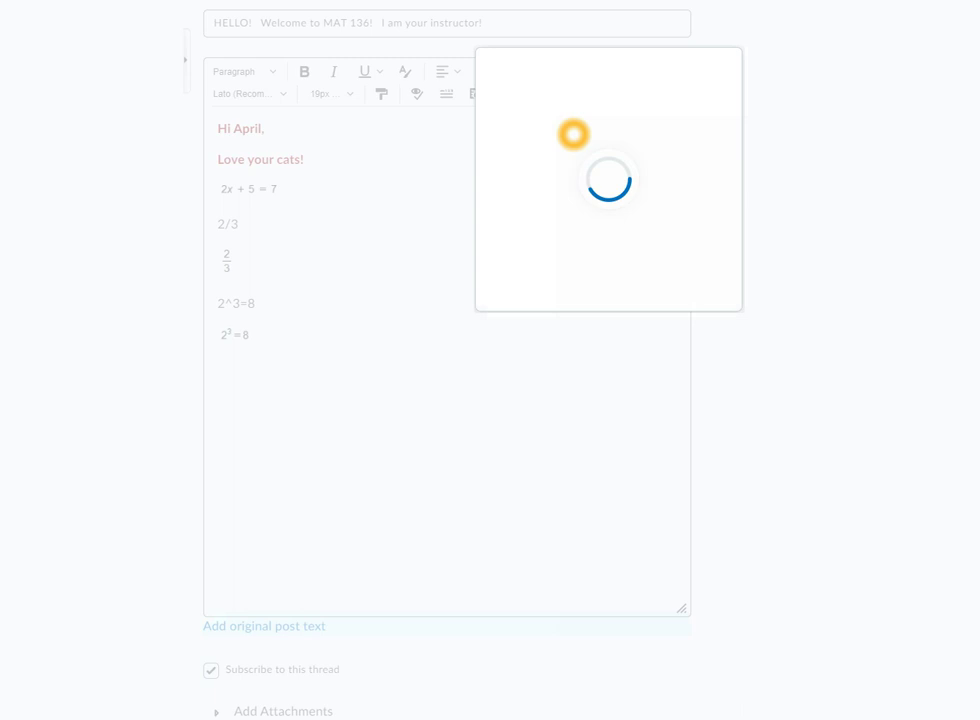
pyautogui.click(438, 159)
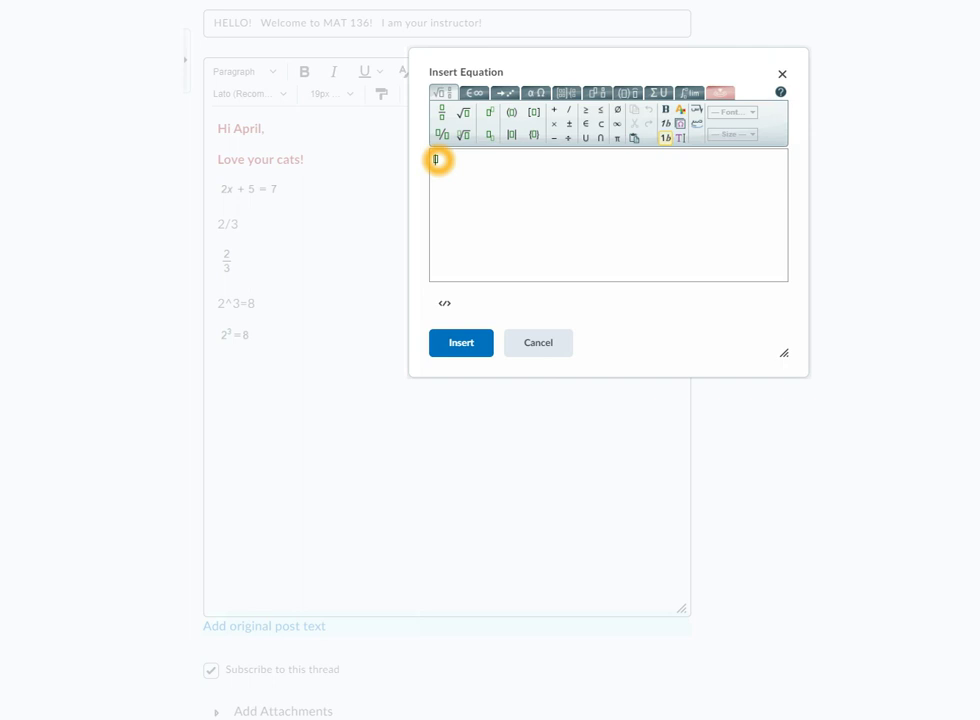
pyautogui.click(441, 110)
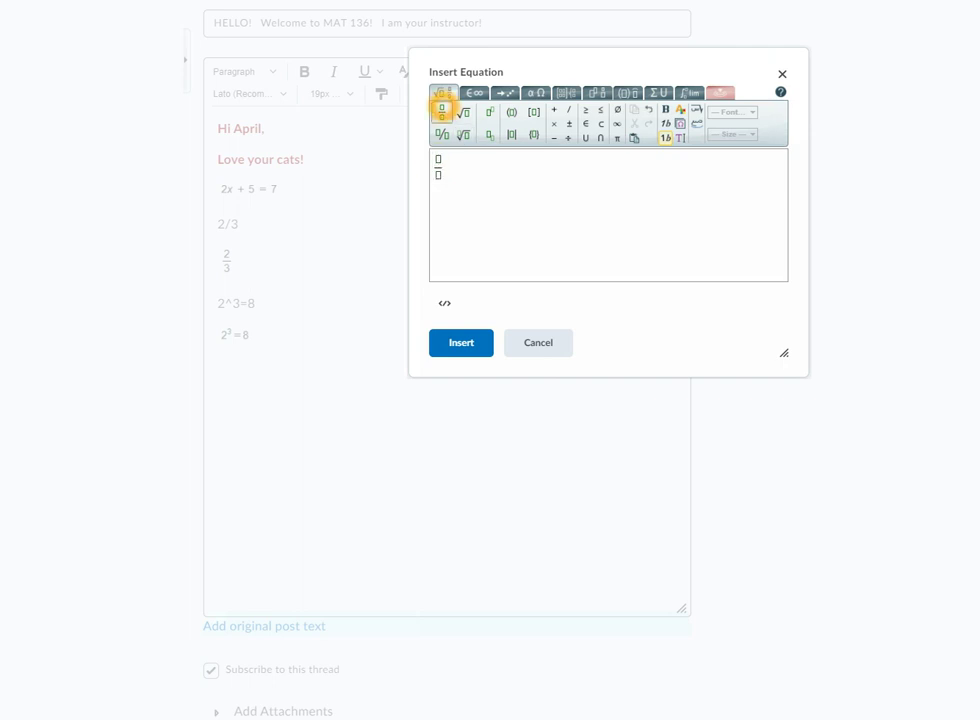
pyautogui.write('2/')
pyautogui.press('BackSpace')
pyautogui.press('Tab')
pyautogui.write('3')
pyautogui.press('Right')
pyautogui.write('x')
pyautogui.write('-')
pyautogui.write('3')
pyautogui.click(441, 110)
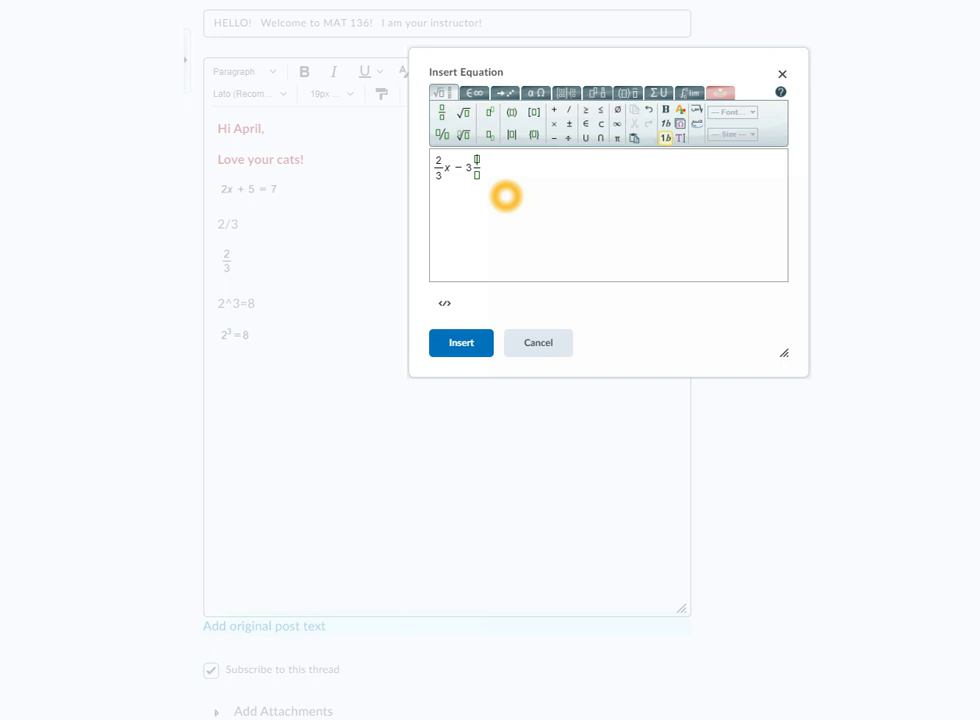
pyautogui.press('BackSpace')
pyautogui.press('BackSpace')
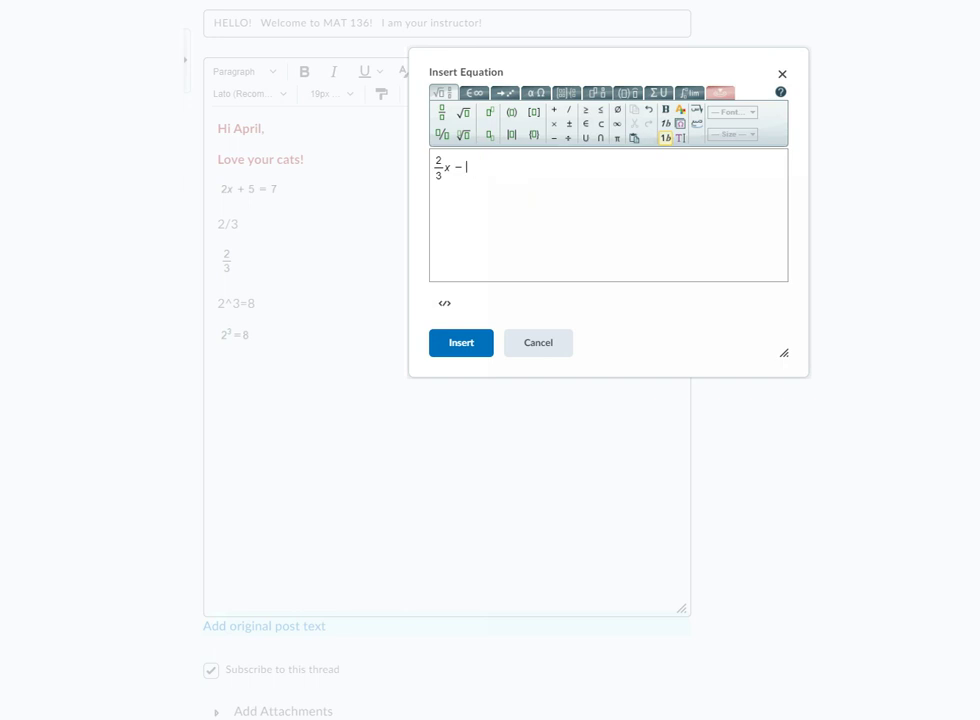
# Complete the equation with the stacked fraction 3/7 after the minus sign, followed by = 9 outside the fraction.
pyautogui.click(441, 110)
pyautogui.write('3/')
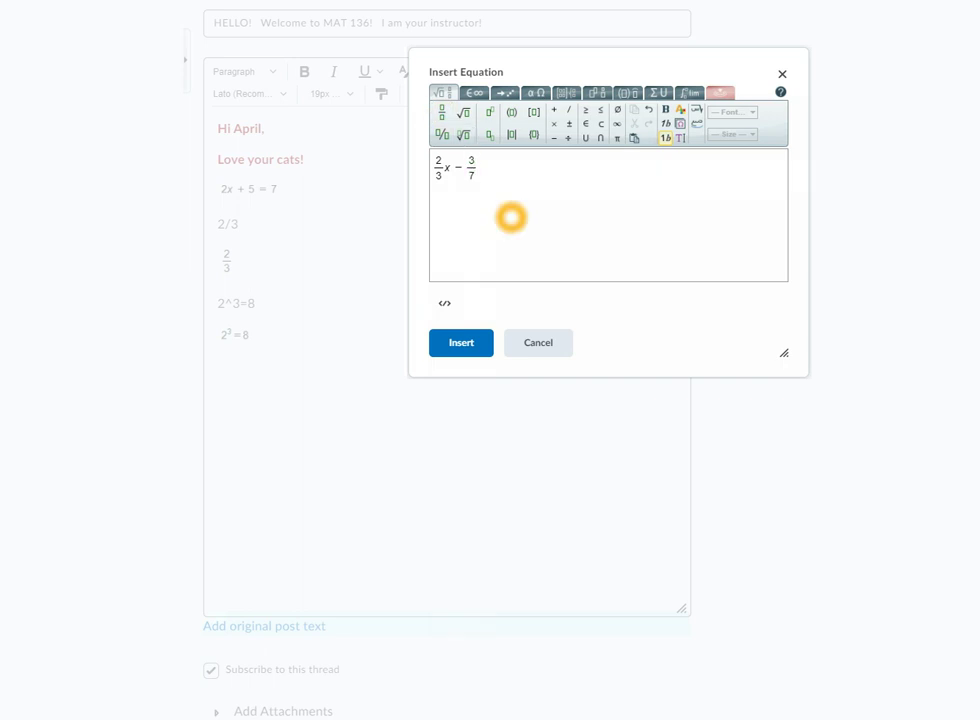
pyautogui.write('7 = ')
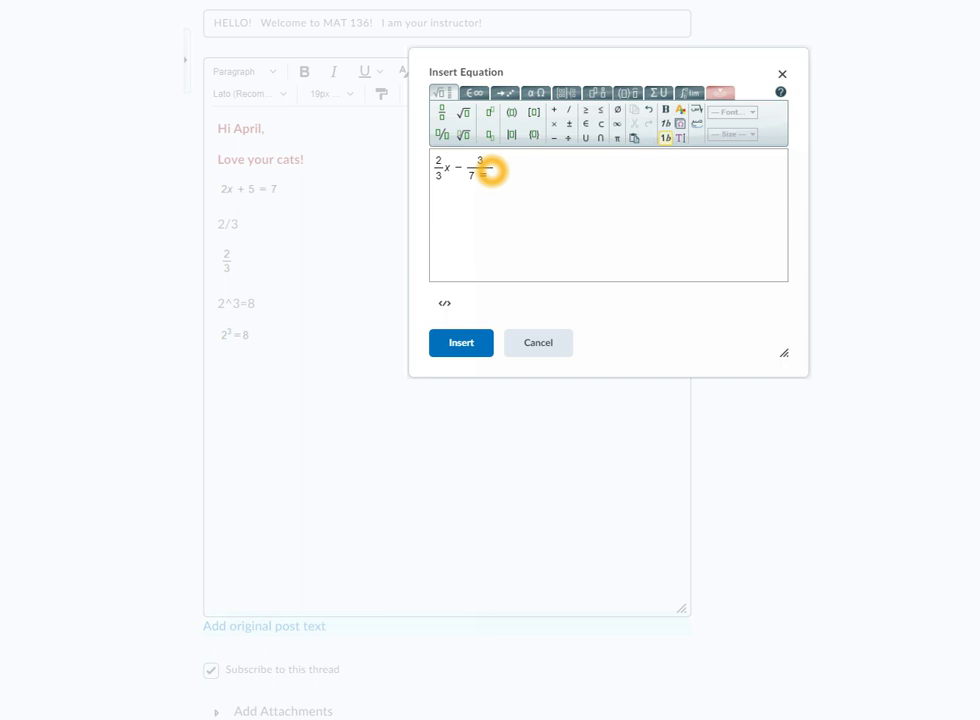
pyautogui.write('9')
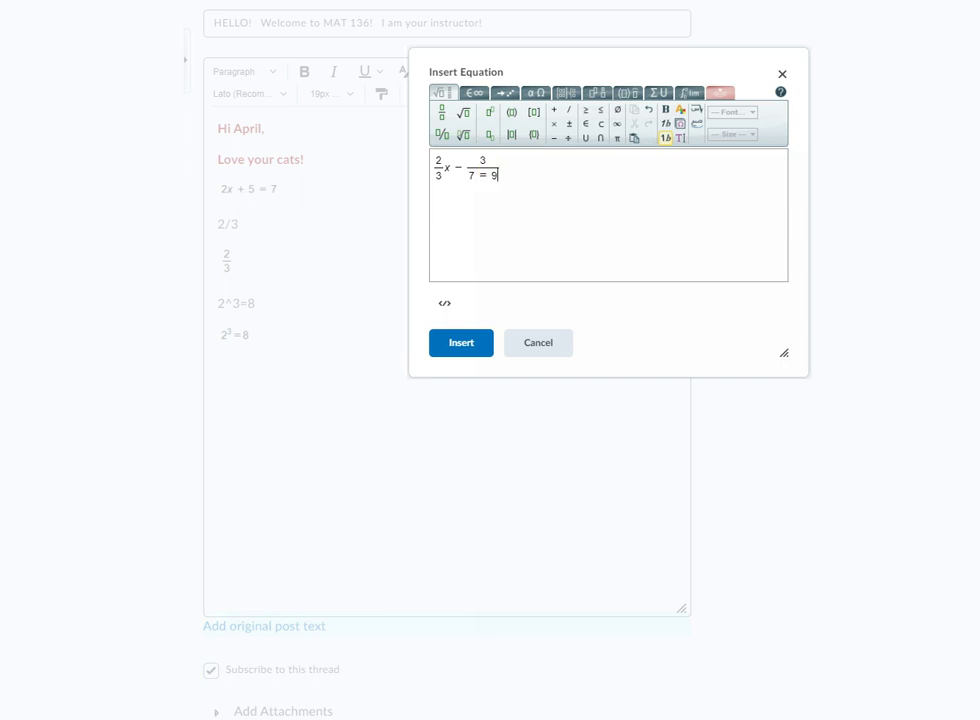
pyautogui.press('BackSpace')
pyautogui.press('BackSpace')
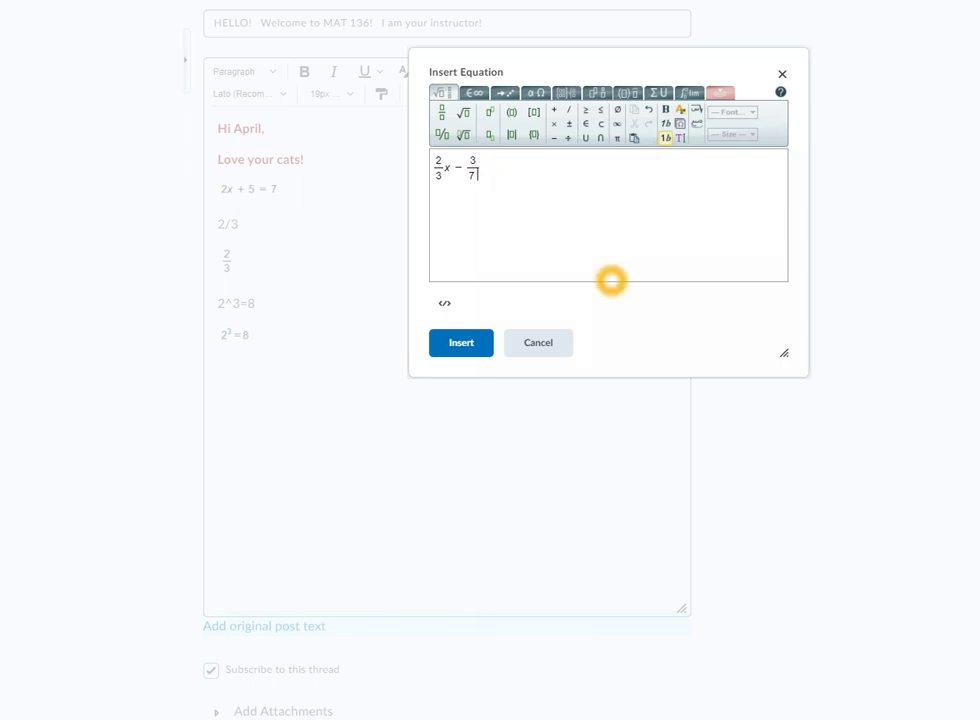
pyautogui.press('Right')
pyautogui.write('= 9')
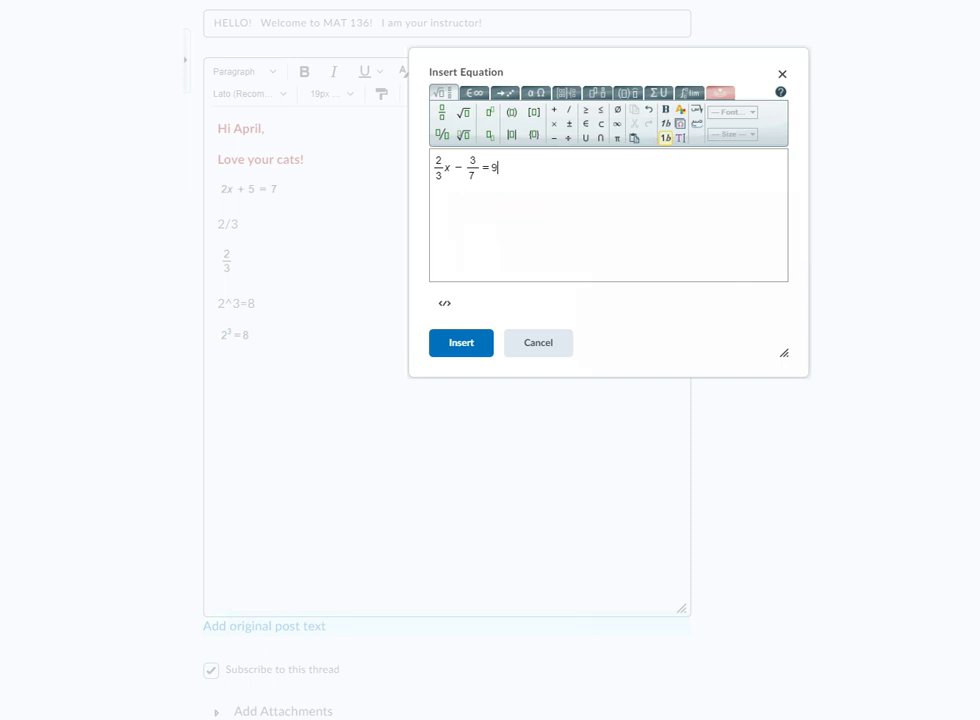
# Color the entire equation with the 2/3 and 3/7 fractions blue in the equation editor.
pyautogui.click(437, 160)
pyautogui.hotkey('ctrl', 'a')
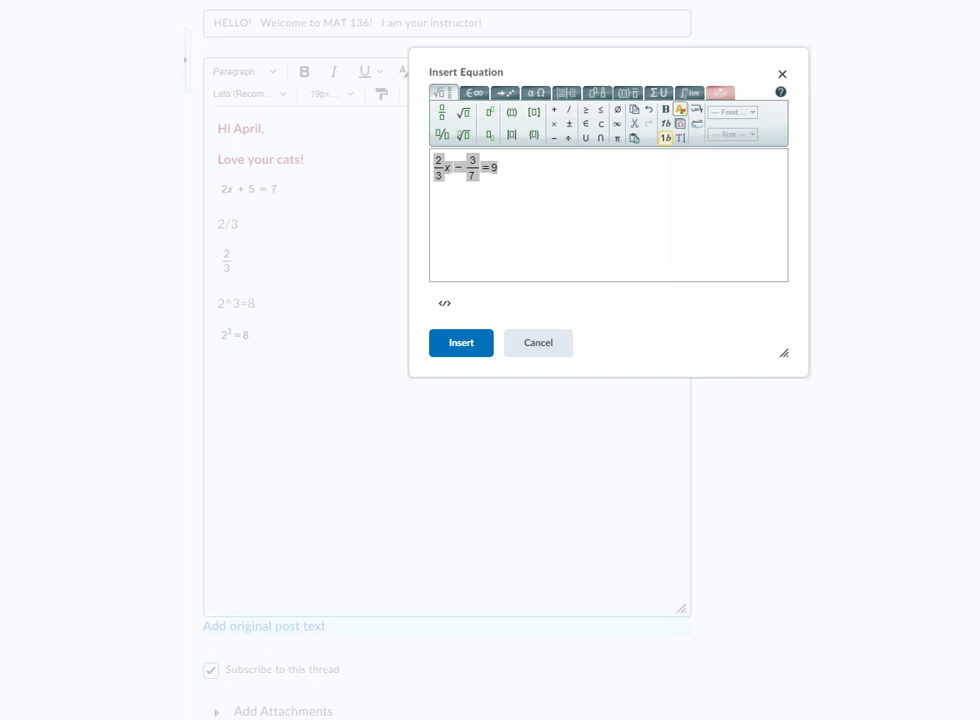
pyautogui.click(685, 111)
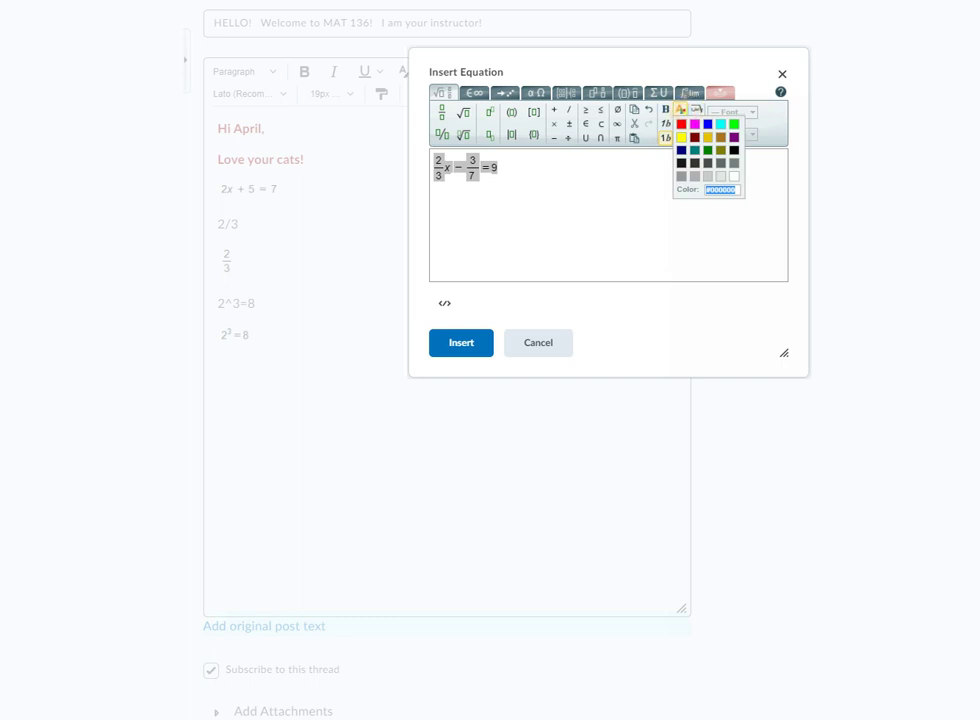
pyautogui.click(650, 217)
pyautogui.click(550, 208)
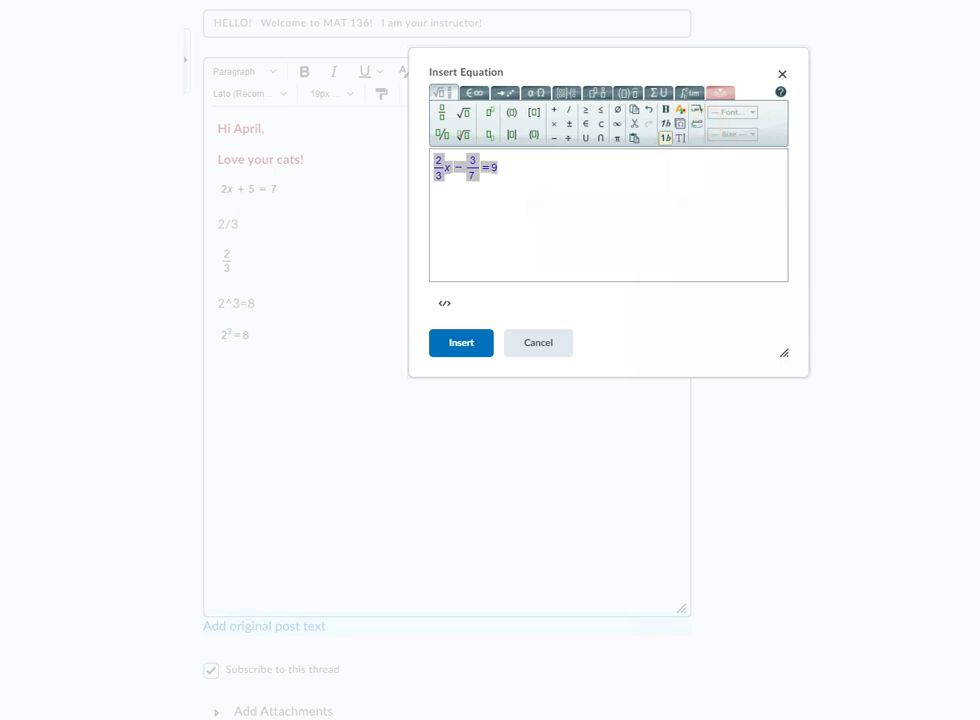
# Make the whole blue equation bold and italic.
pyautogui.click(665, 109)
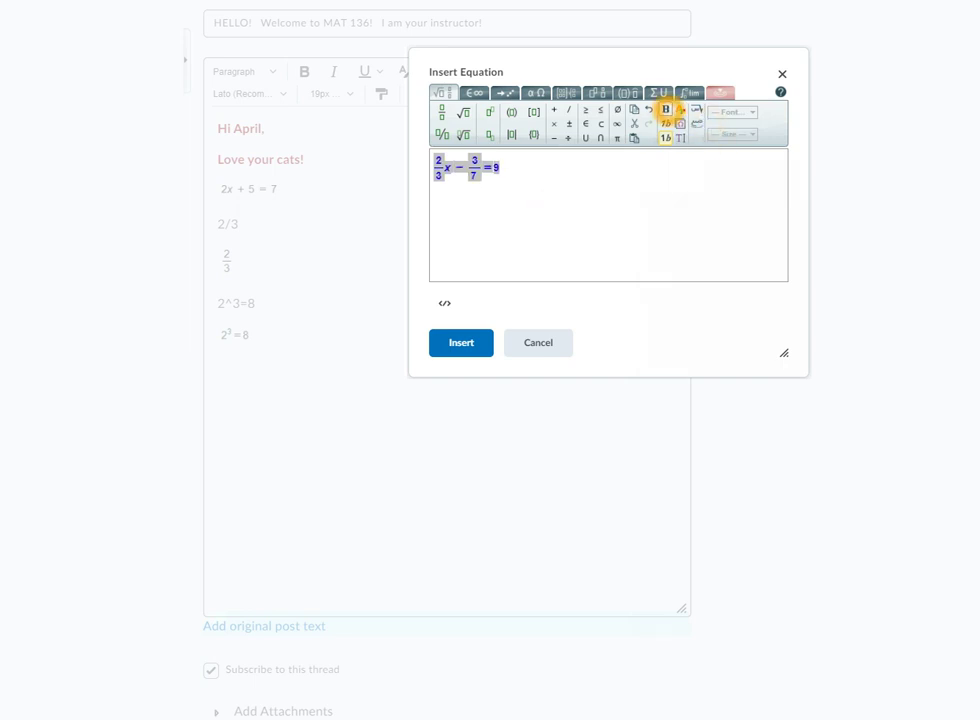
pyautogui.click(670, 177)
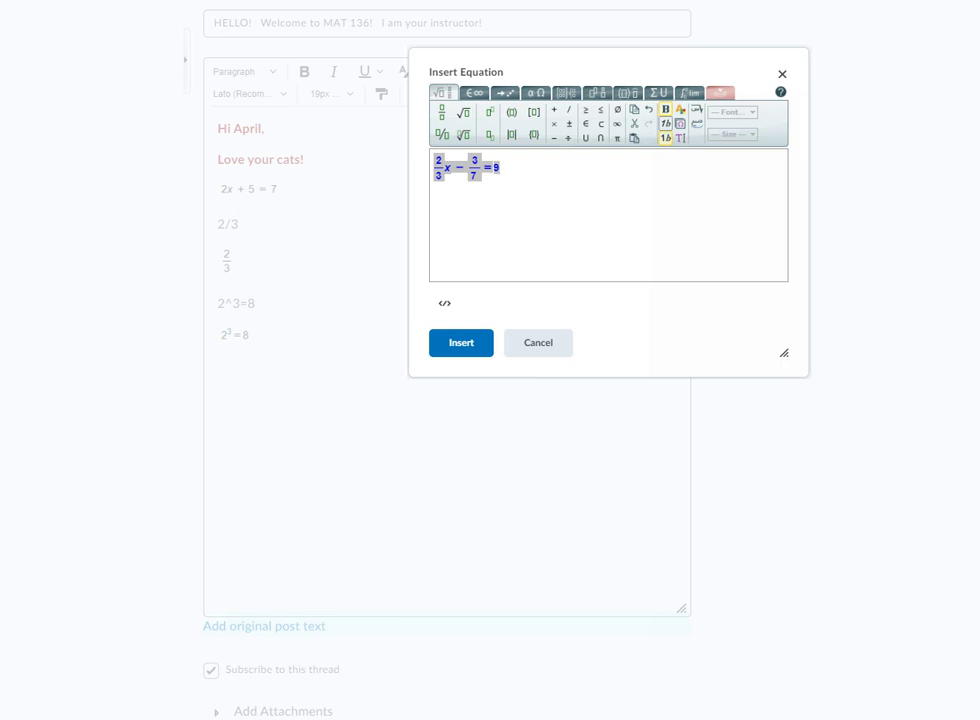
pyautogui.click(666, 124)
pyautogui.click(616, 245)
# Set the equation's font to Tahoma at 48px and insert it into the reply.
pyautogui.click(461, 342)
pyautogui.click(750, 112)
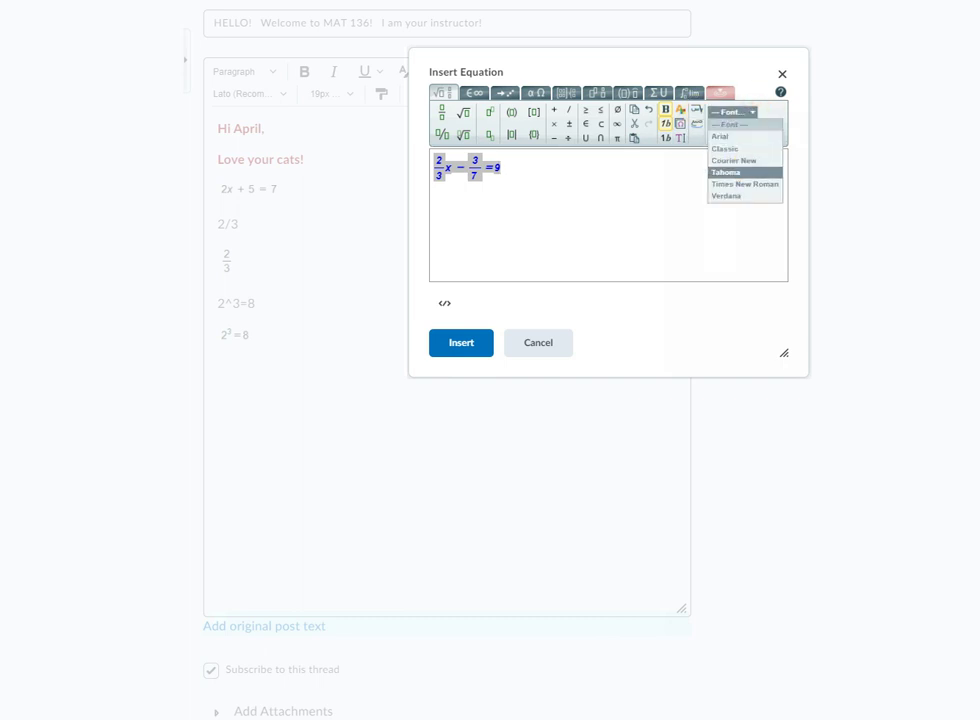
pyautogui.click(735, 172)
pyautogui.click(752, 134)
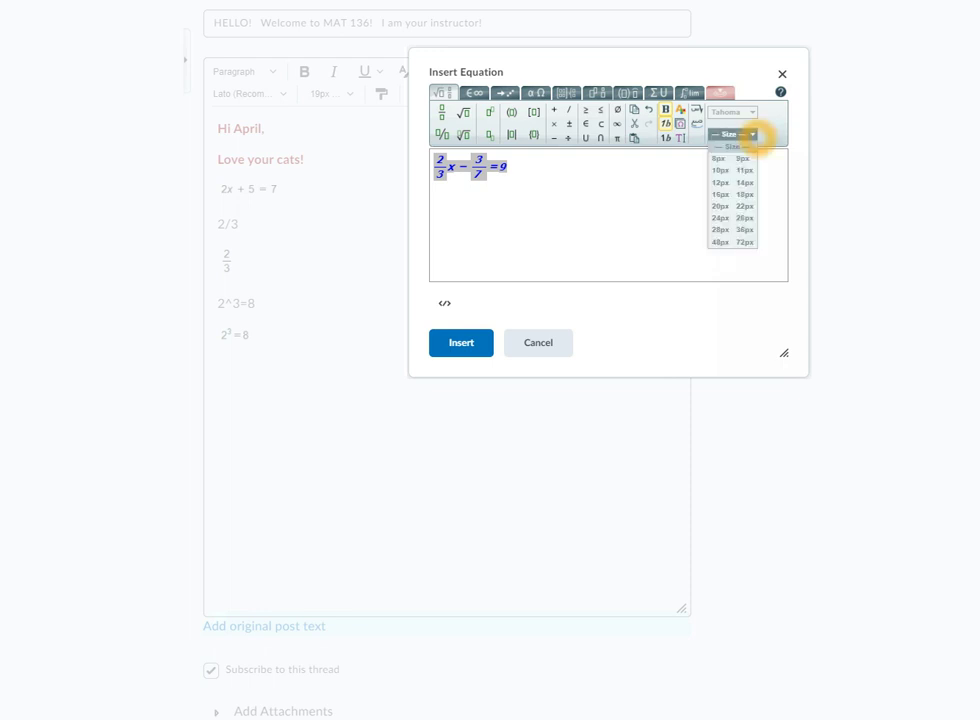
pyautogui.click(724, 242)
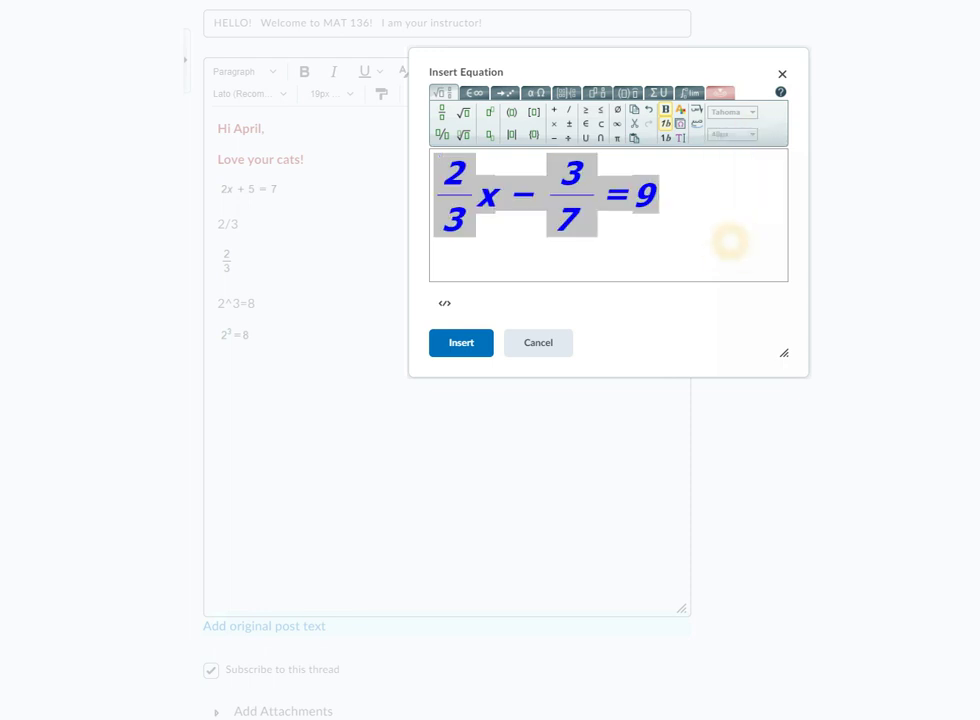
pyautogui.click(460, 342)
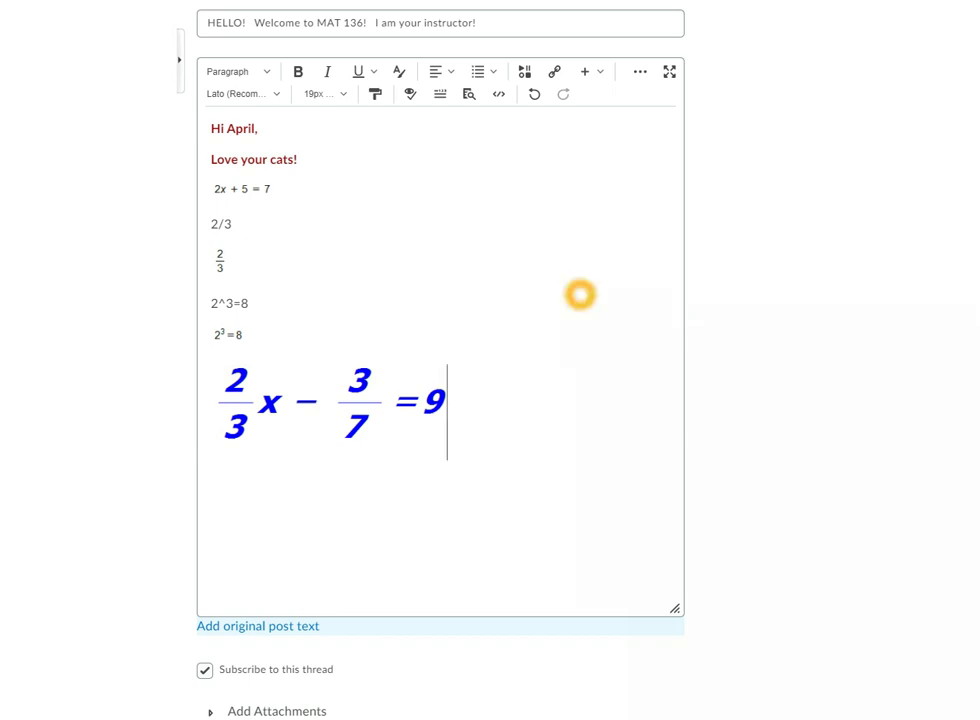
# Add a new empty line below the large blue equation in the reply.
pyautogui.scroll(1, 580, 294)
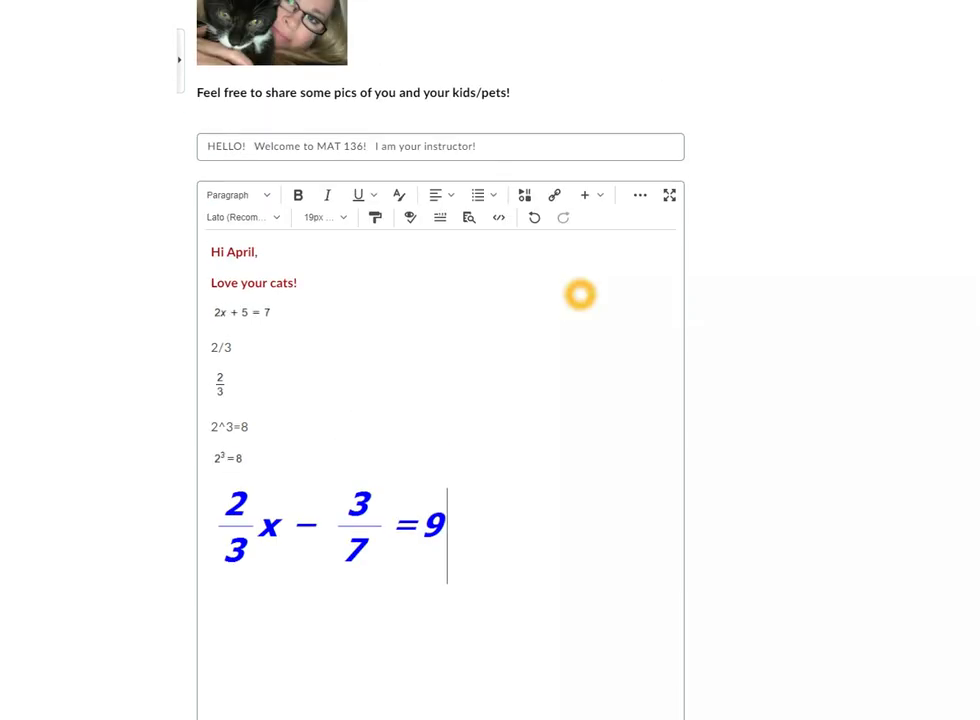
pyautogui.scroll(-1, 580, 294)
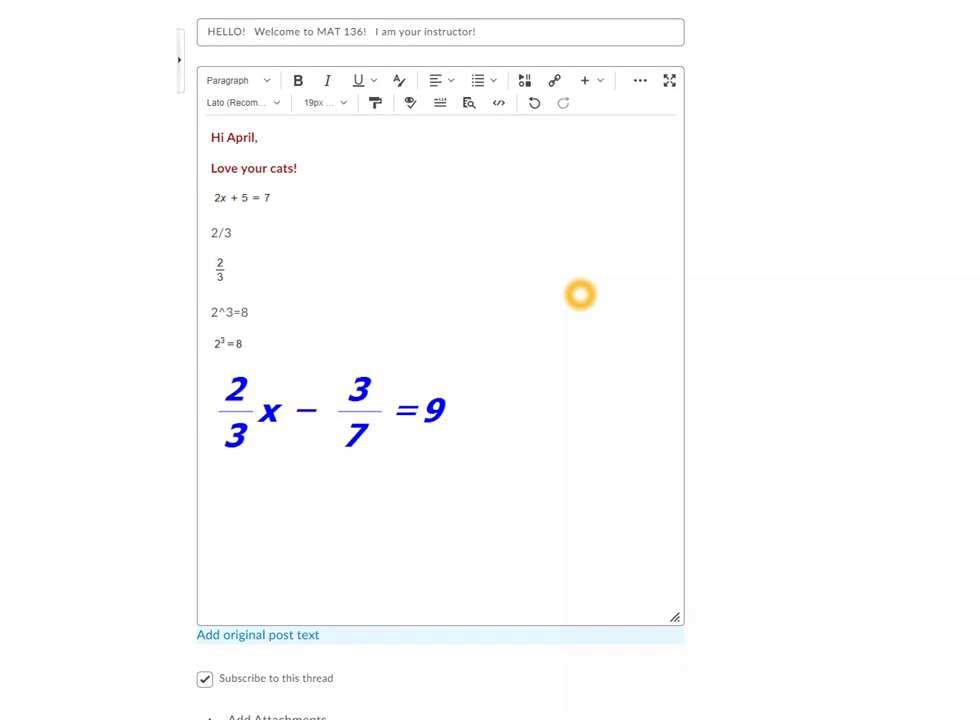
pyautogui.scroll(1, 580, 294)
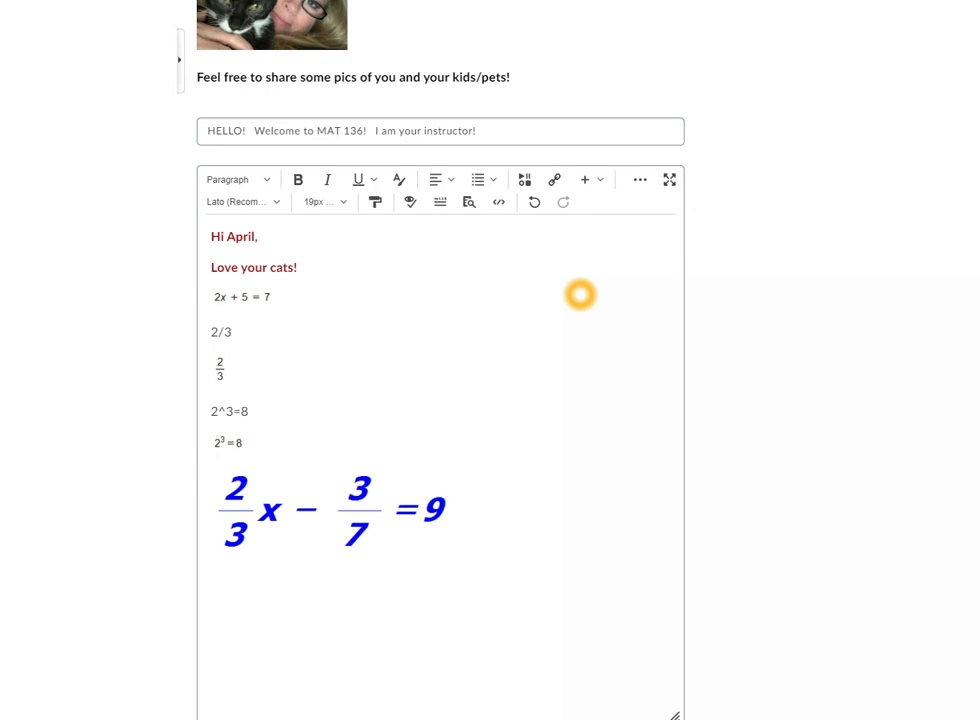
pyautogui.scroll(-2, 560, 514)
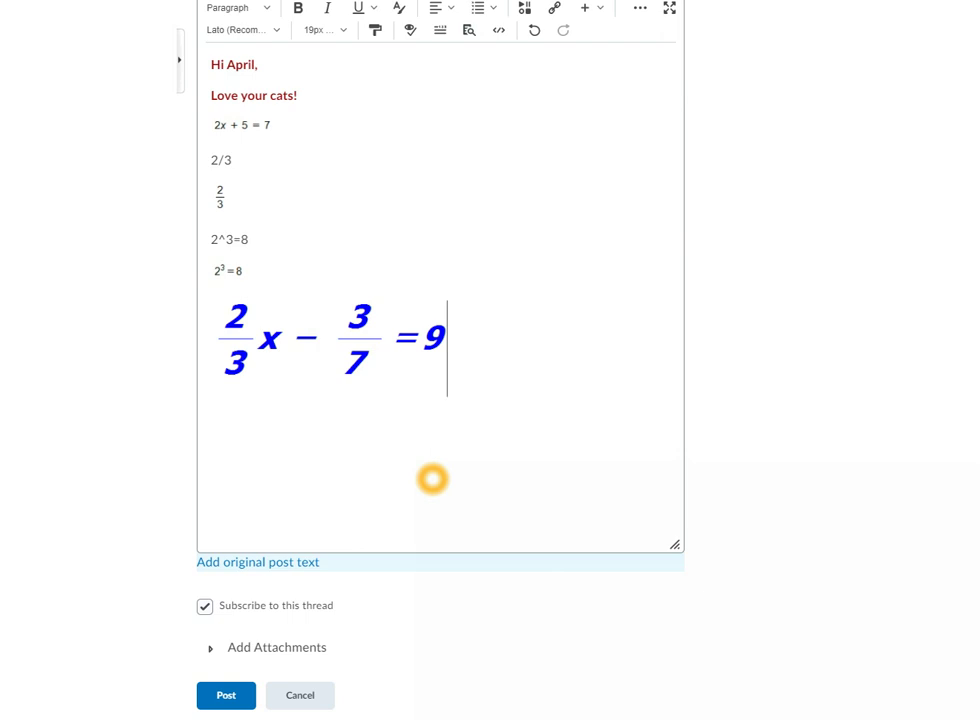
pyautogui.press('Return')
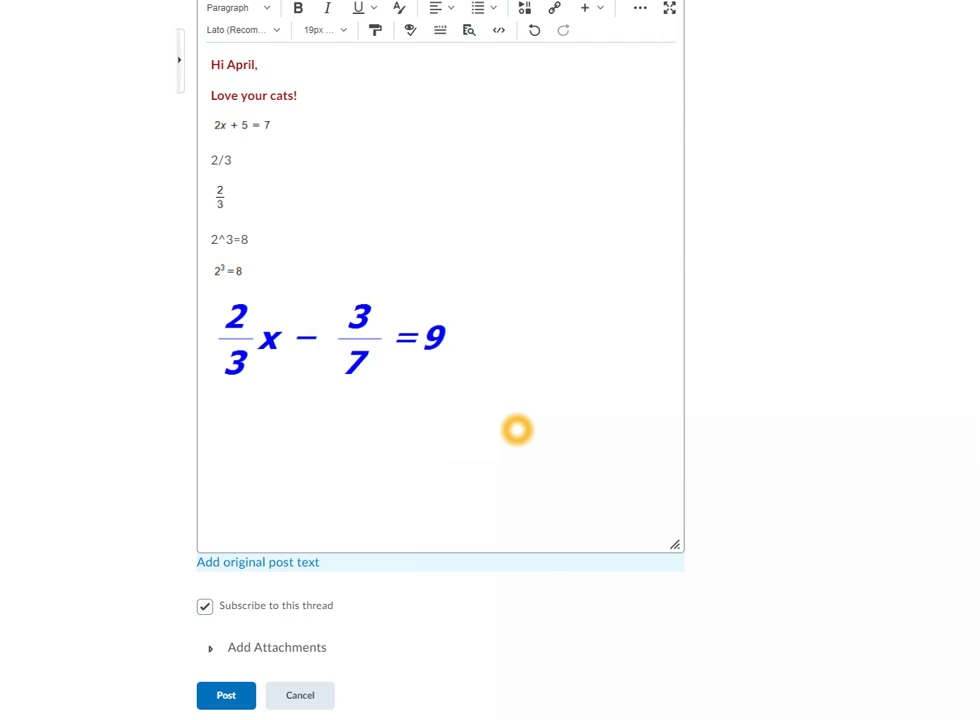
pyautogui.scroll(2, 517, 430)
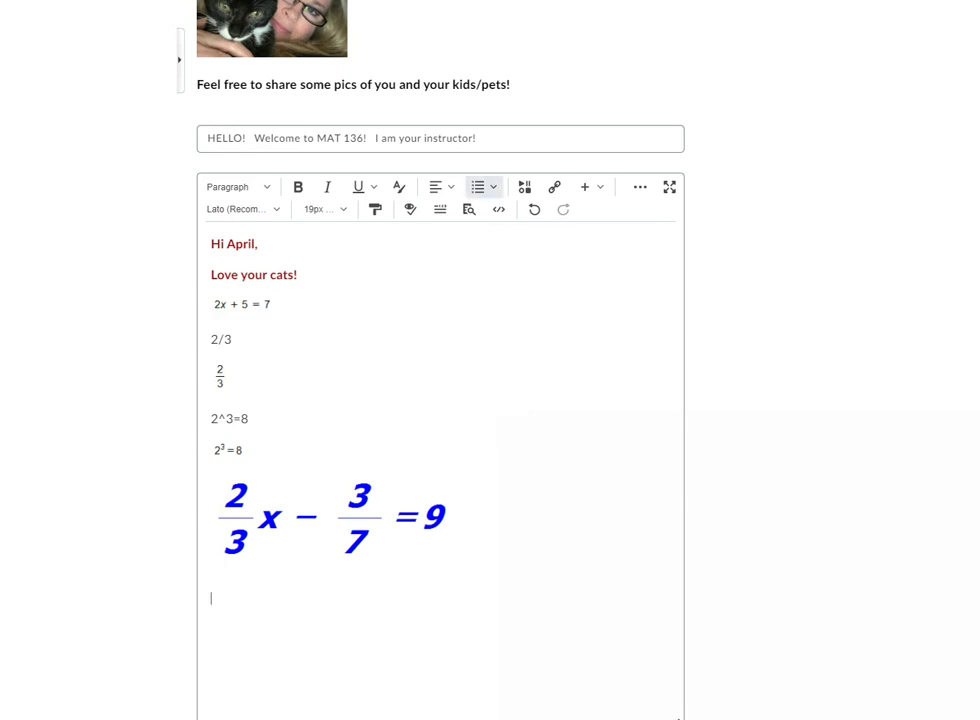
pyautogui.click(492, 187)
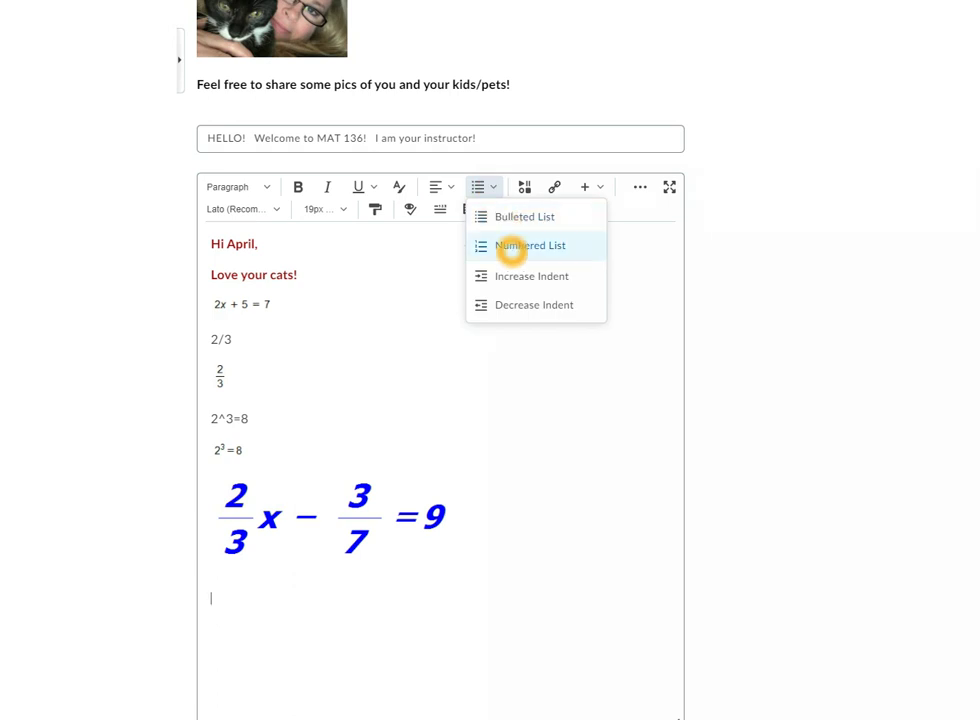
pyautogui.click(503, 278)
pyautogui.click(502, 308)
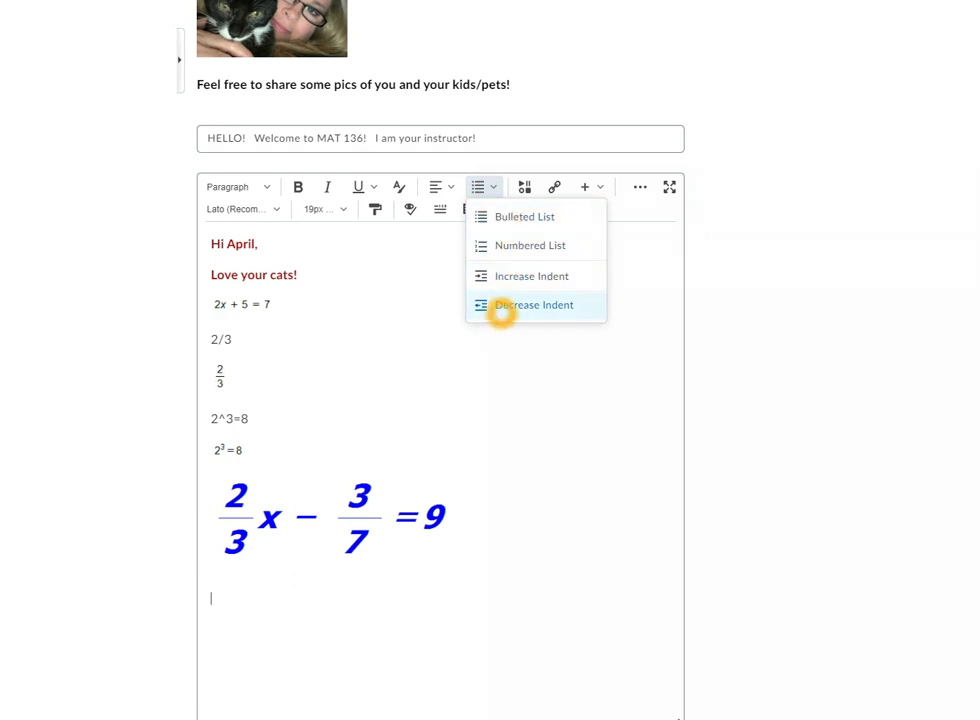
pyautogui.click(413, 291)
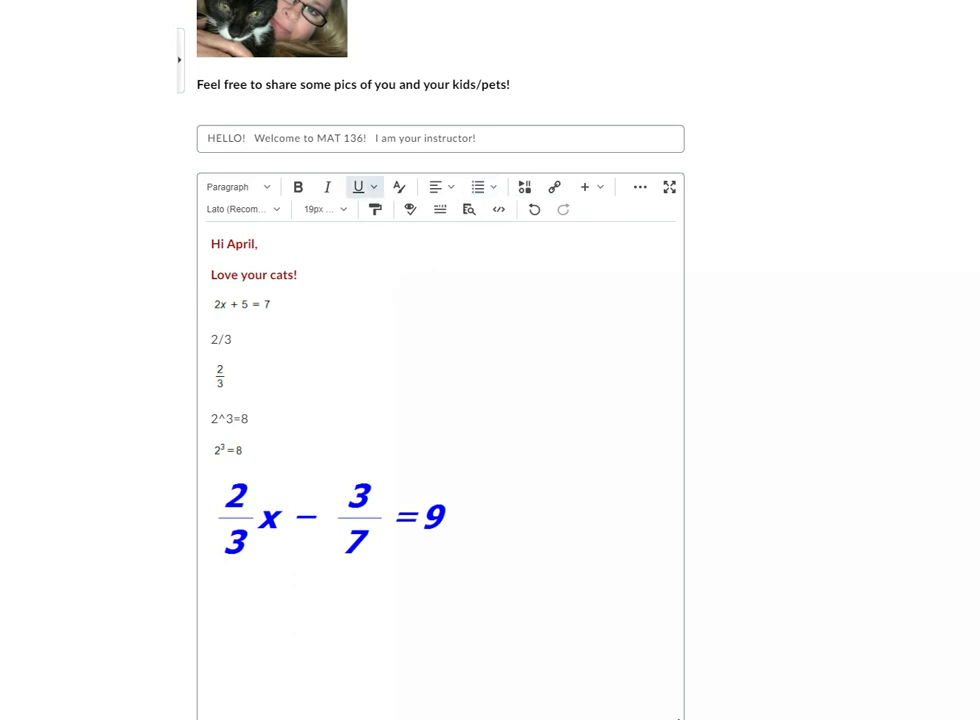
# Underline the line "Love your cats!" in the reply.
pyautogui.tripleClick(212, 274)
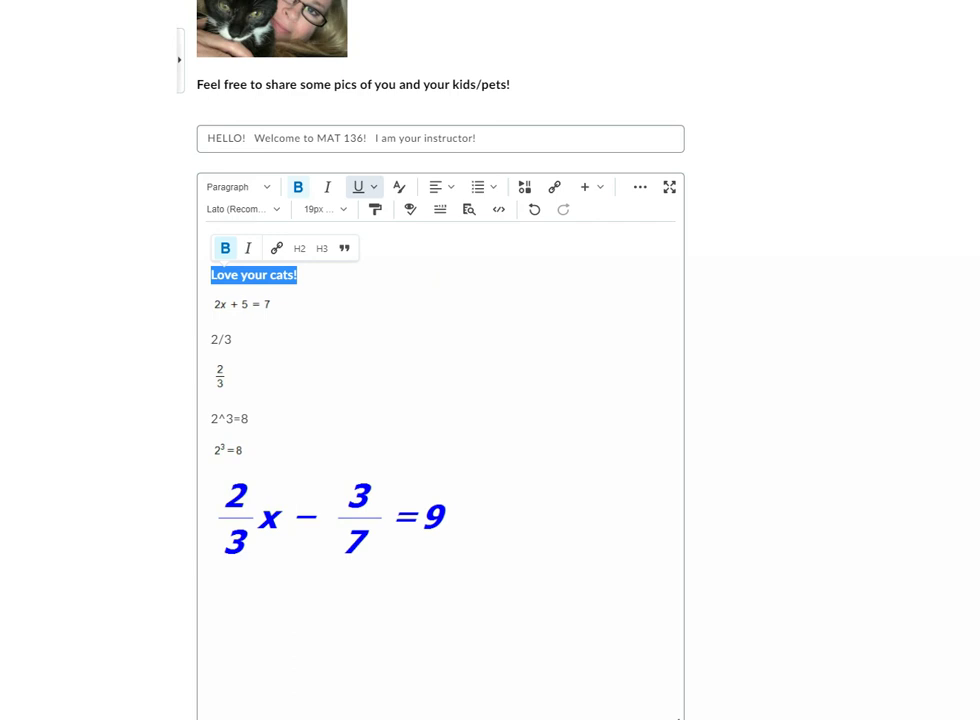
pyautogui.click(372, 187)
pyautogui.click(392, 212)
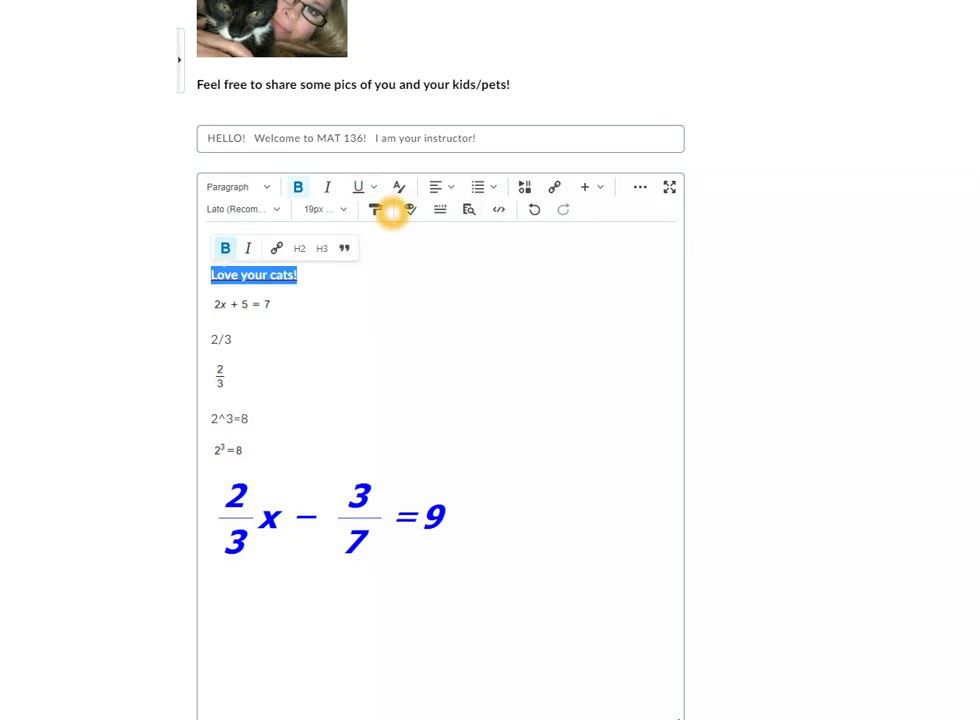
pyautogui.click(376, 348)
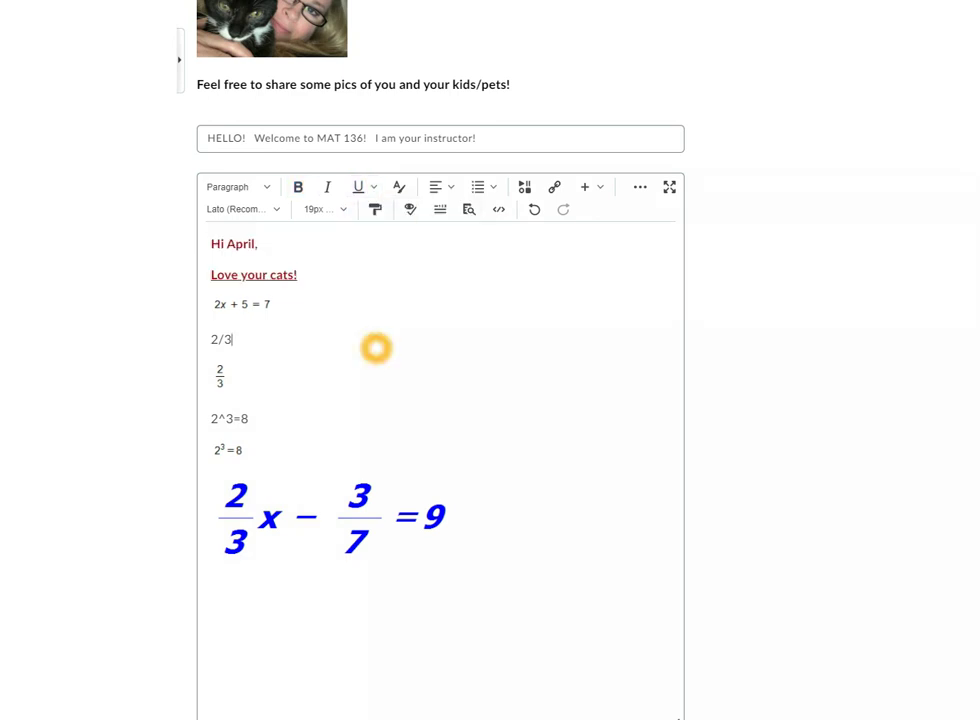